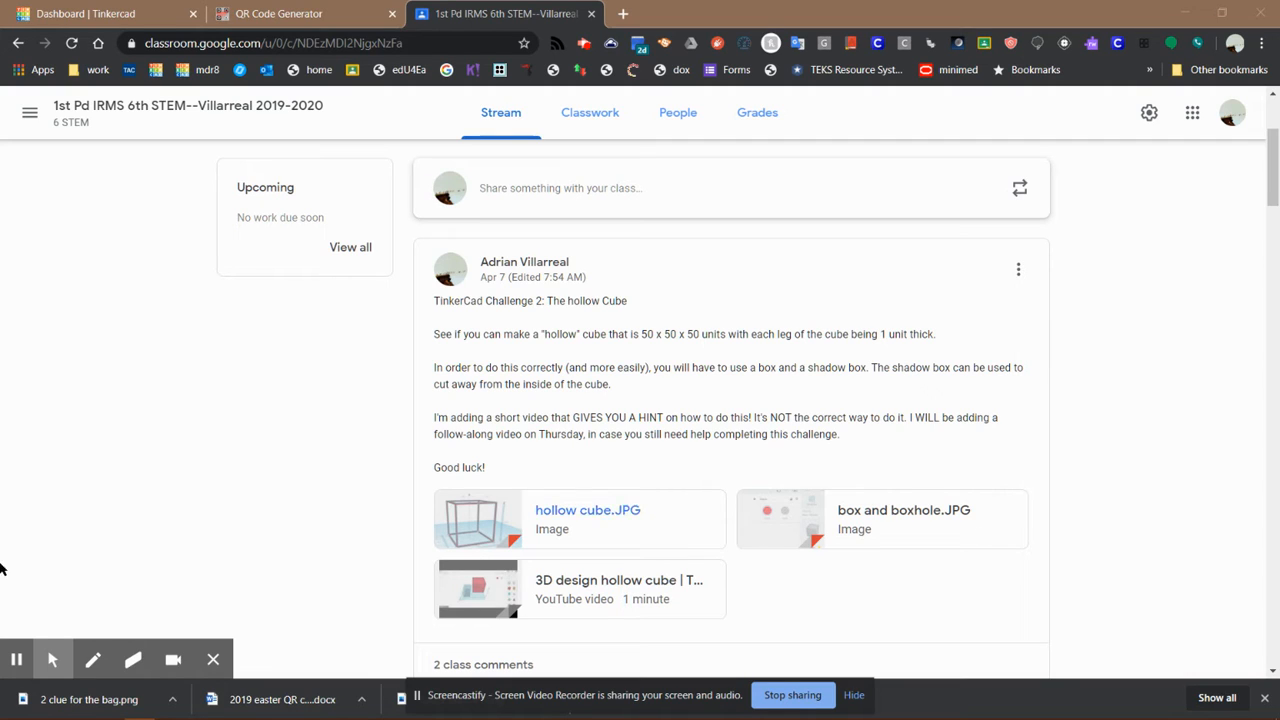
- Create a new 3D design in Tinkercad and rename it with the teacher's name, the date 04-08-2020 and "hollow cube"
{"action": "left_click", "coordinate": [161, 13]}
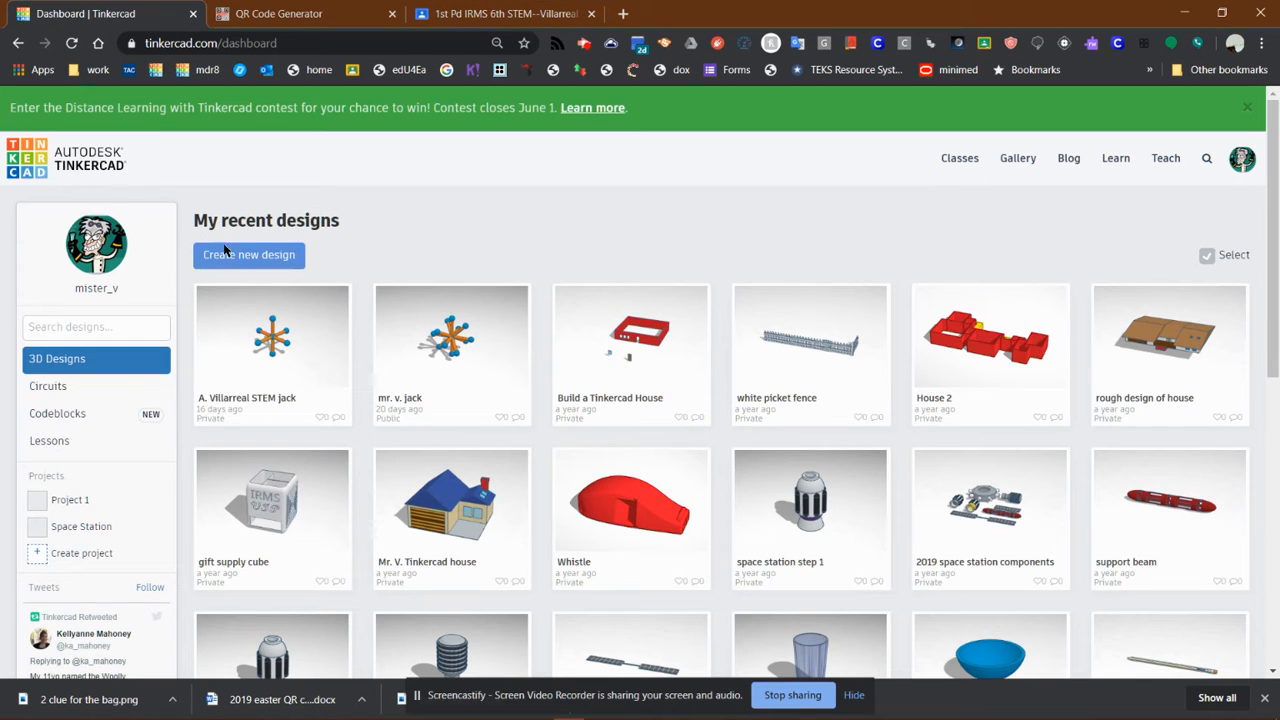
{"action": "left_click", "coordinate": [246, 260]}
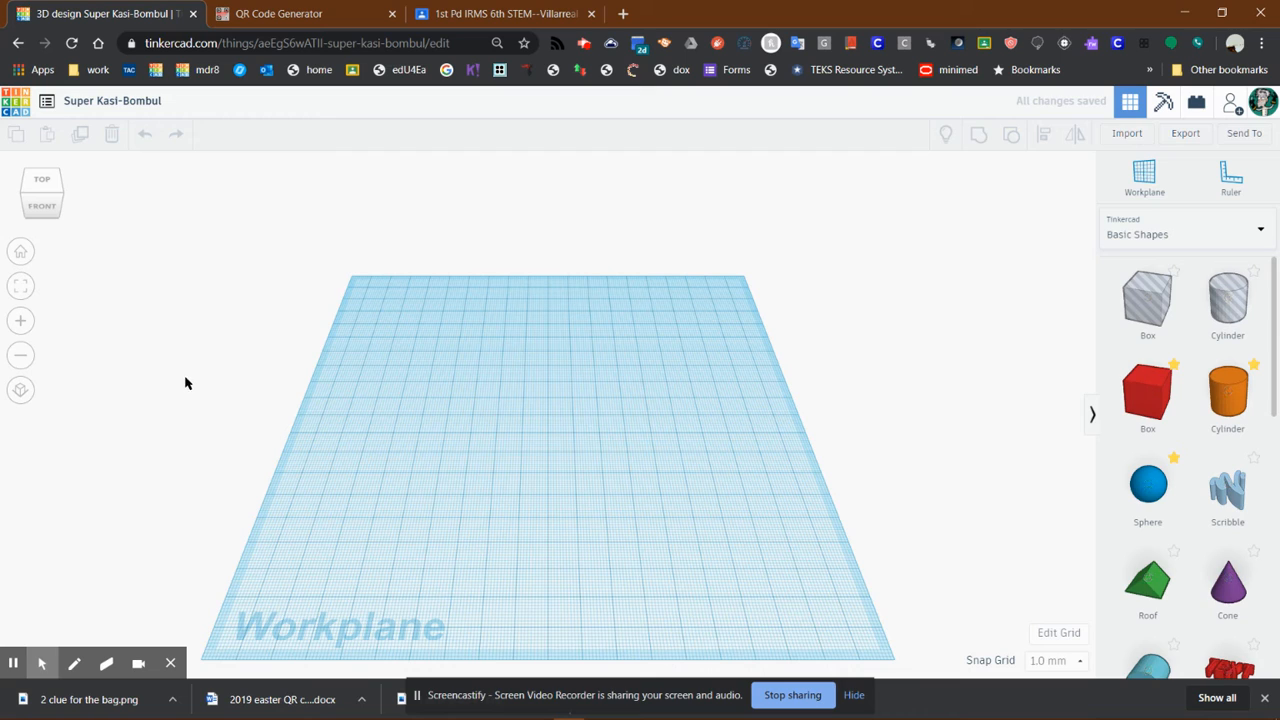
{"action": "left_click", "coordinate": [115, 103]}
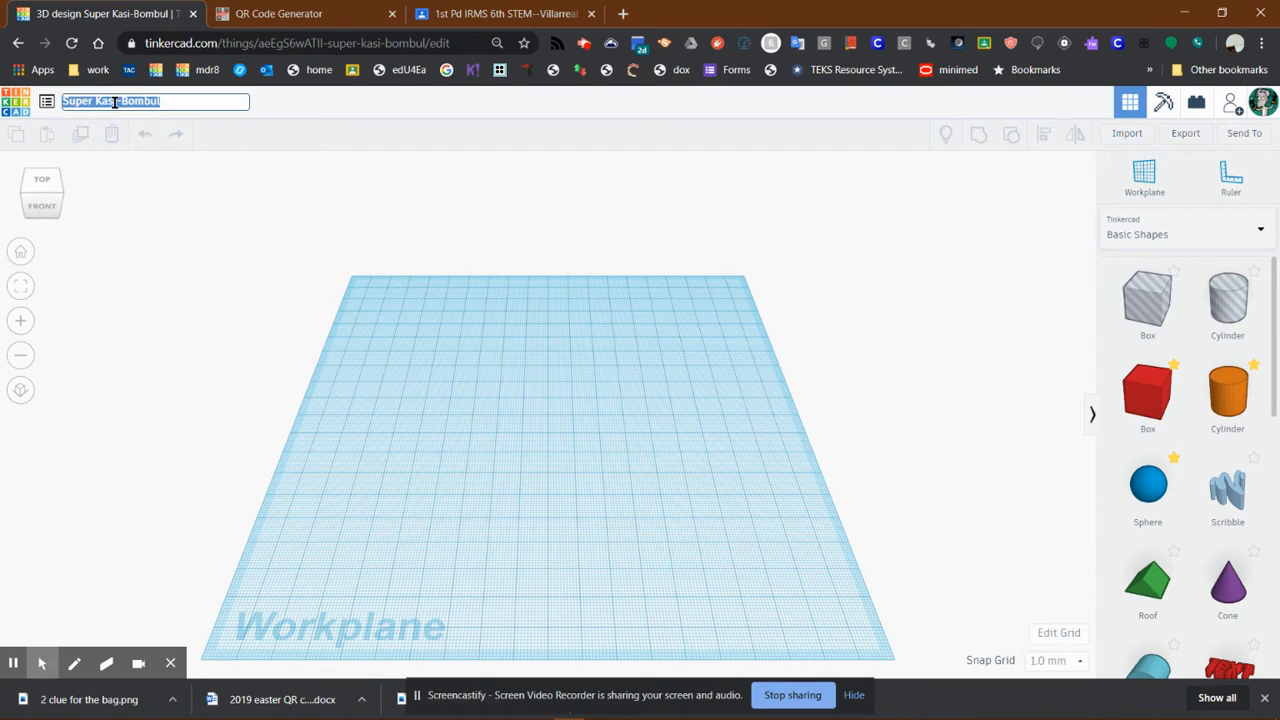
{"action": "type", "text": "Mr"}
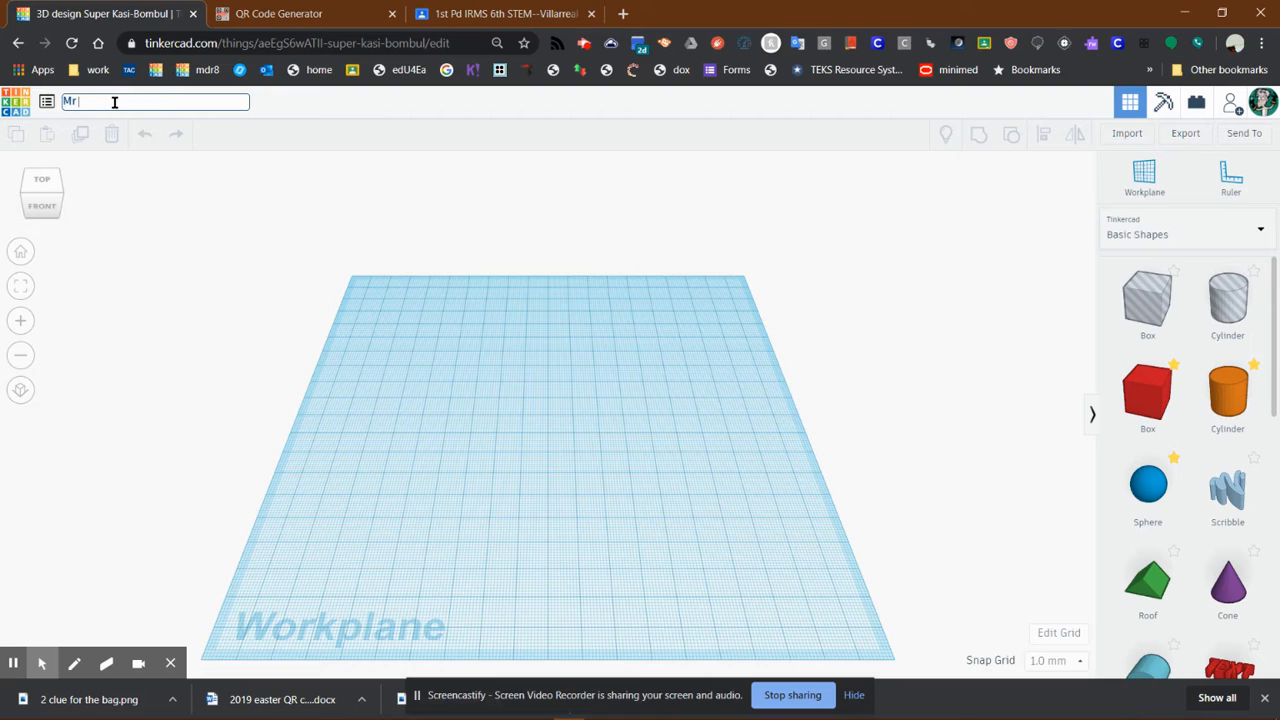
{"action": "type", "text": ". V"}
{"action": "type", "text": ". 0"}
{"action": "type", "text": "4"}
{"action": "type", "text": "-18"}
{"action": "type", "text": "-2020"}
{"action": "type", "text": "h"}
{"action": "type", "text": "ollow"}
{"action": "type", "text": " cube"}
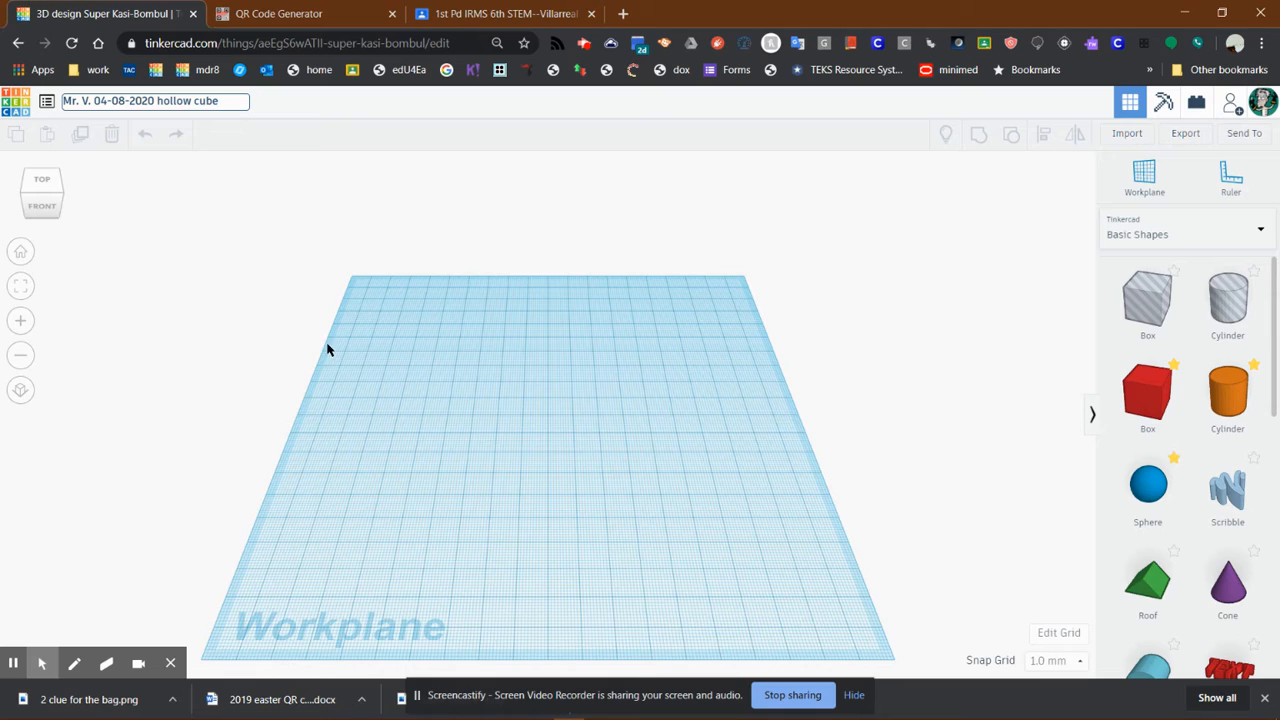
{"action": "left_click", "coordinate": [364, 366]}
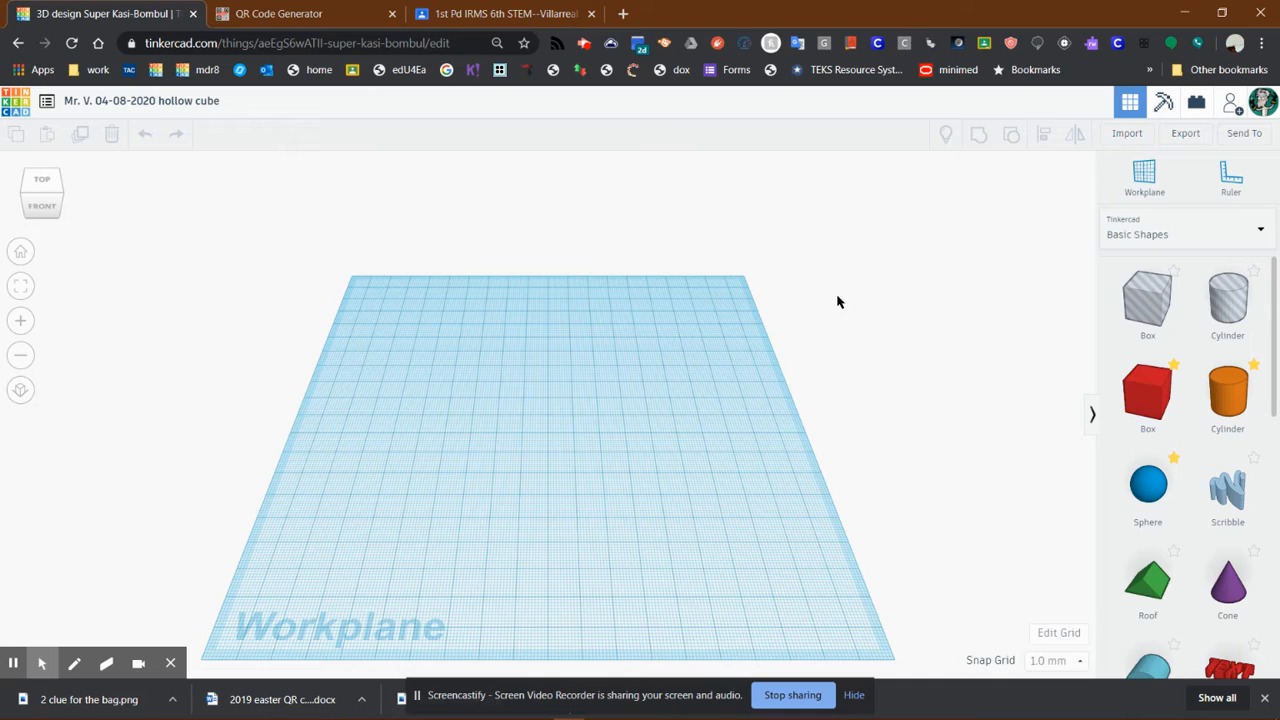
- Place the ruler at the workplane's front-left corner and add a solid red box sized 50 × 50 × 50 mm
{"action": "left_click", "coordinate": [1229, 178]}
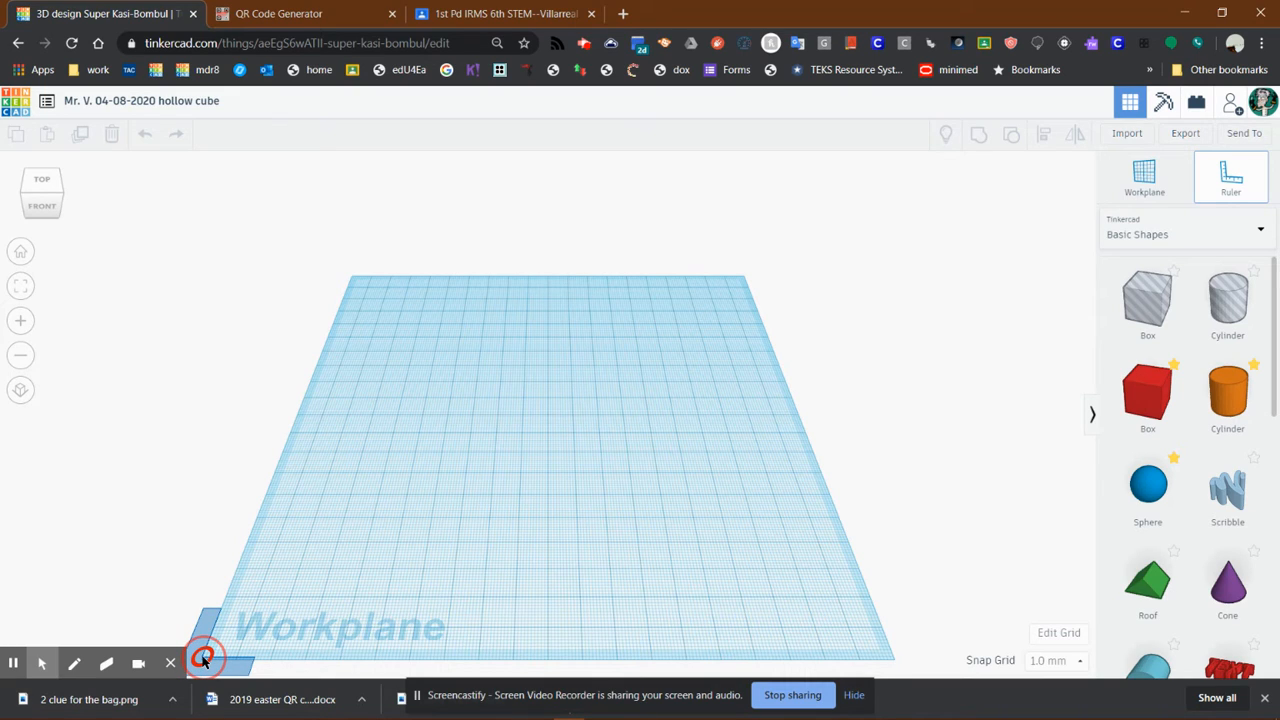
{"action": "left_click", "coordinate": [202, 658]}
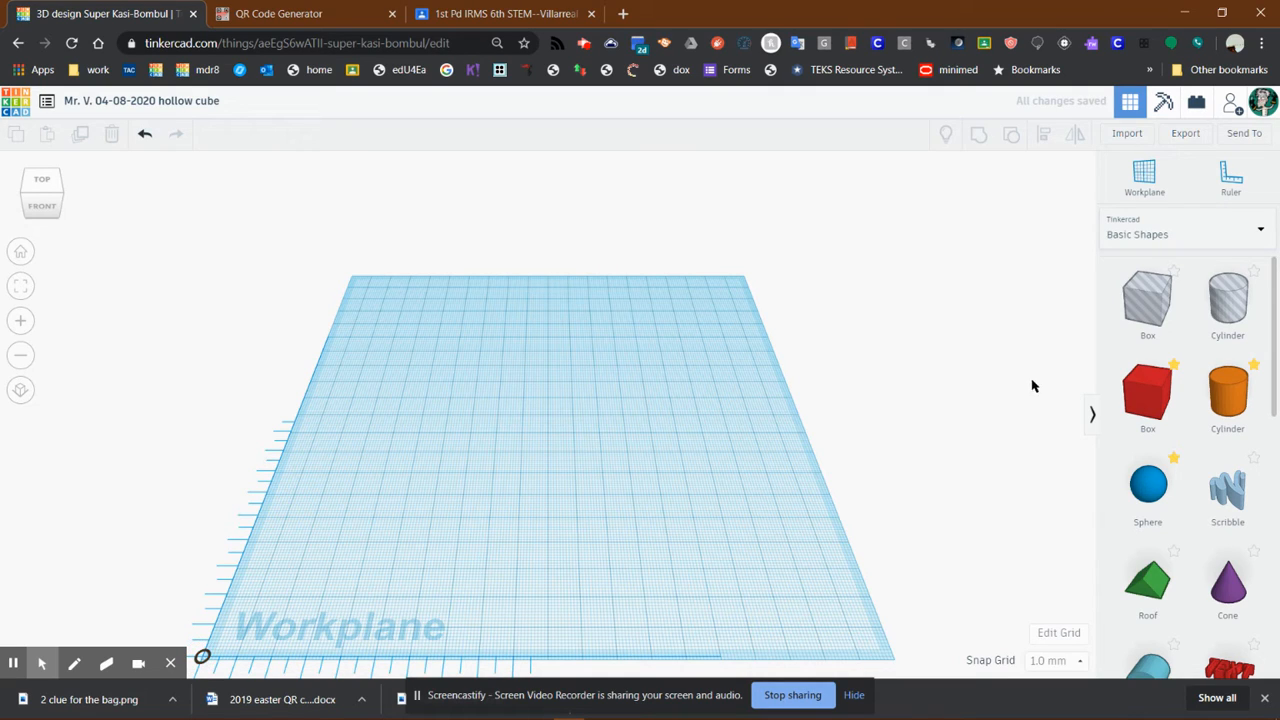
{"action": "left_click_drag", "start_coordinate": [1148, 402], "coordinate": [529, 459]}
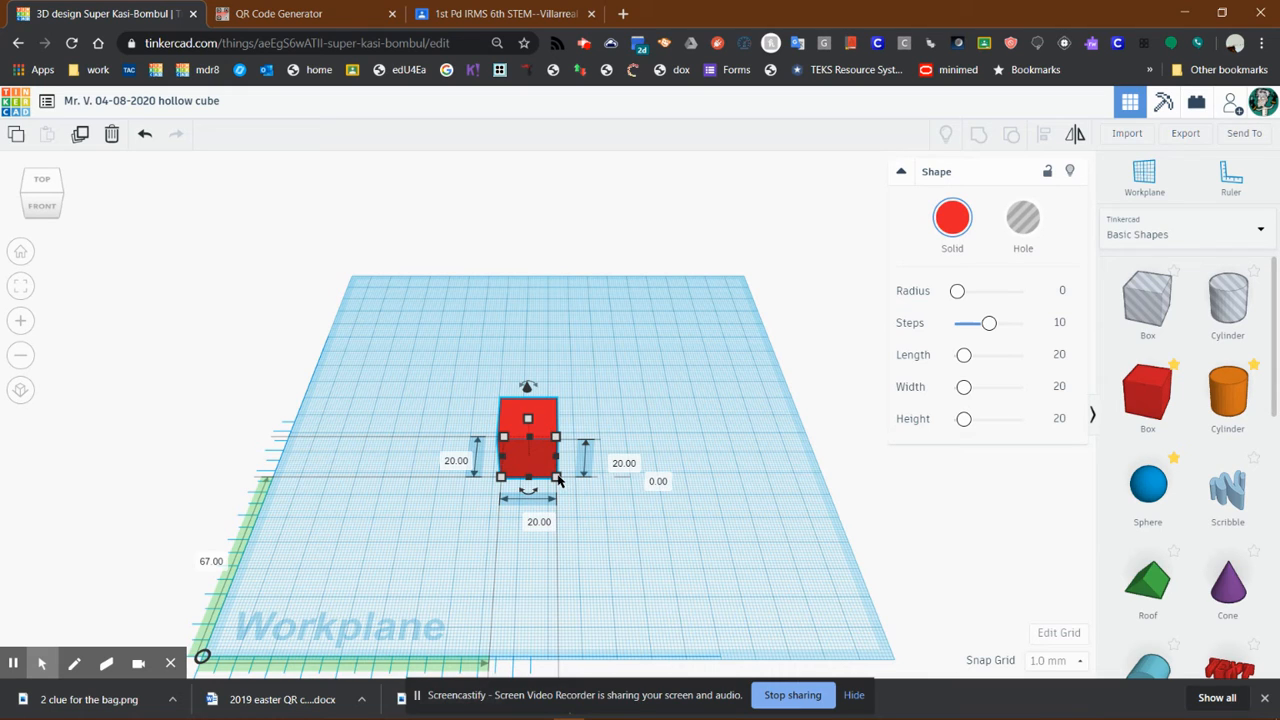
{"action": "left_click_drag", "start_coordinate": [557, 481], "coordinate": [622, 552]}
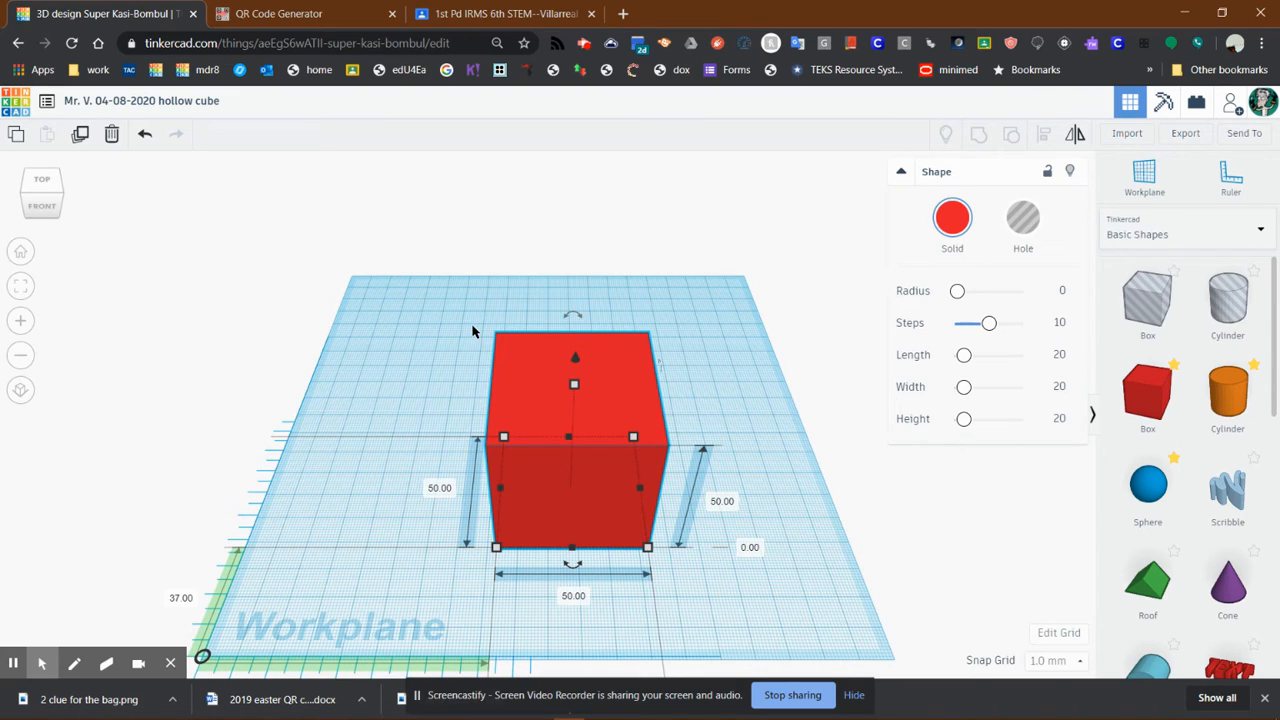
- Move the red cube left along the workplane until it stands 23 mm from the ruler's origin
{"action": "key", "text": "Left"}
{"action": "key", "text": "Left"}
{"action": "key", "text": "Left"}
{"action": "key", "text": "Left"}
{"action": "key", "text": "Left"}
{"action": "key", "text": "Left"}
{"action": "key", "text": "Left"}
{"action": "key", "text": "Left"}
{"action": "key", "text": "Left"}
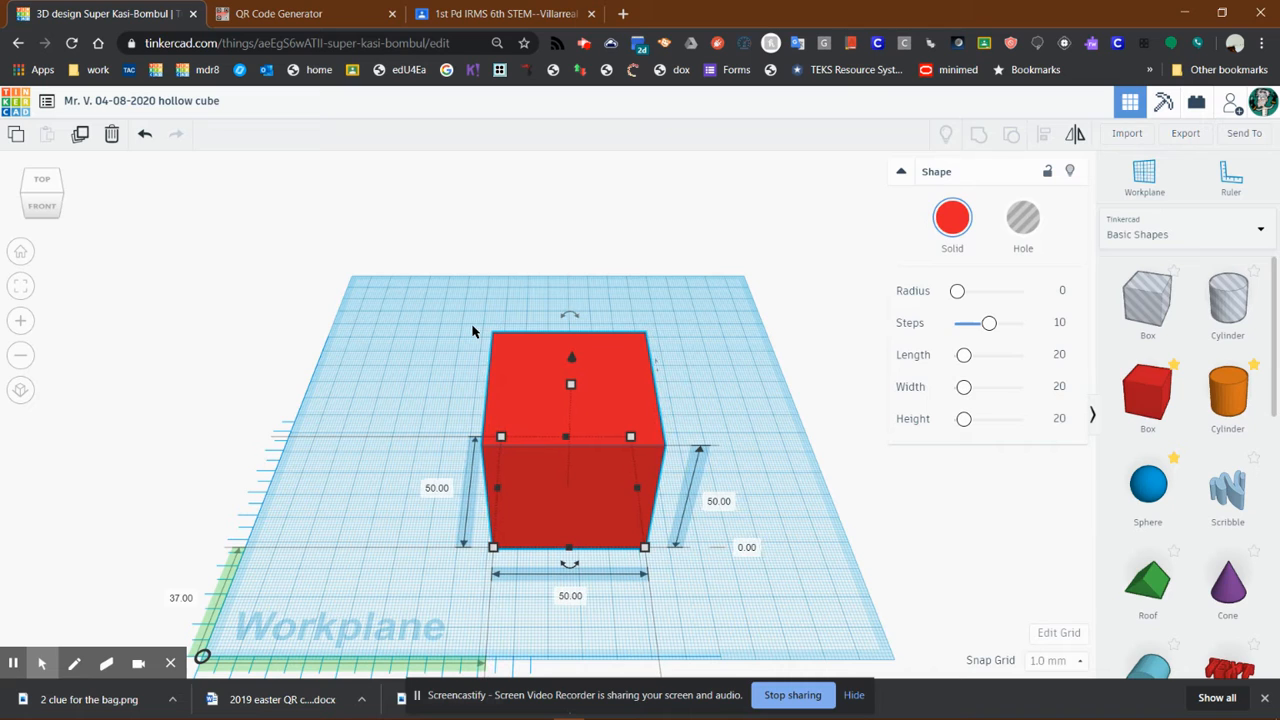
{"action": "key", "text": "Left"}
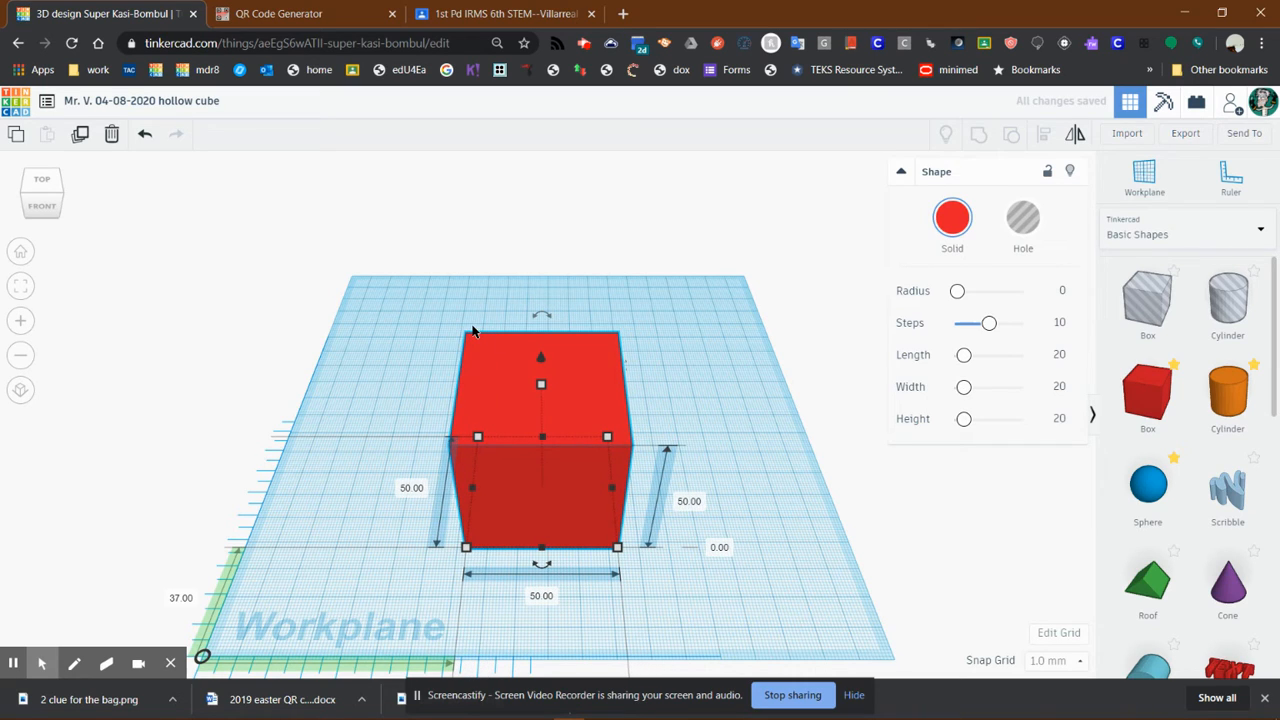
{"action": "key", "text": "shift+Left"}
{"action": "key", "text": "shift+Left"}
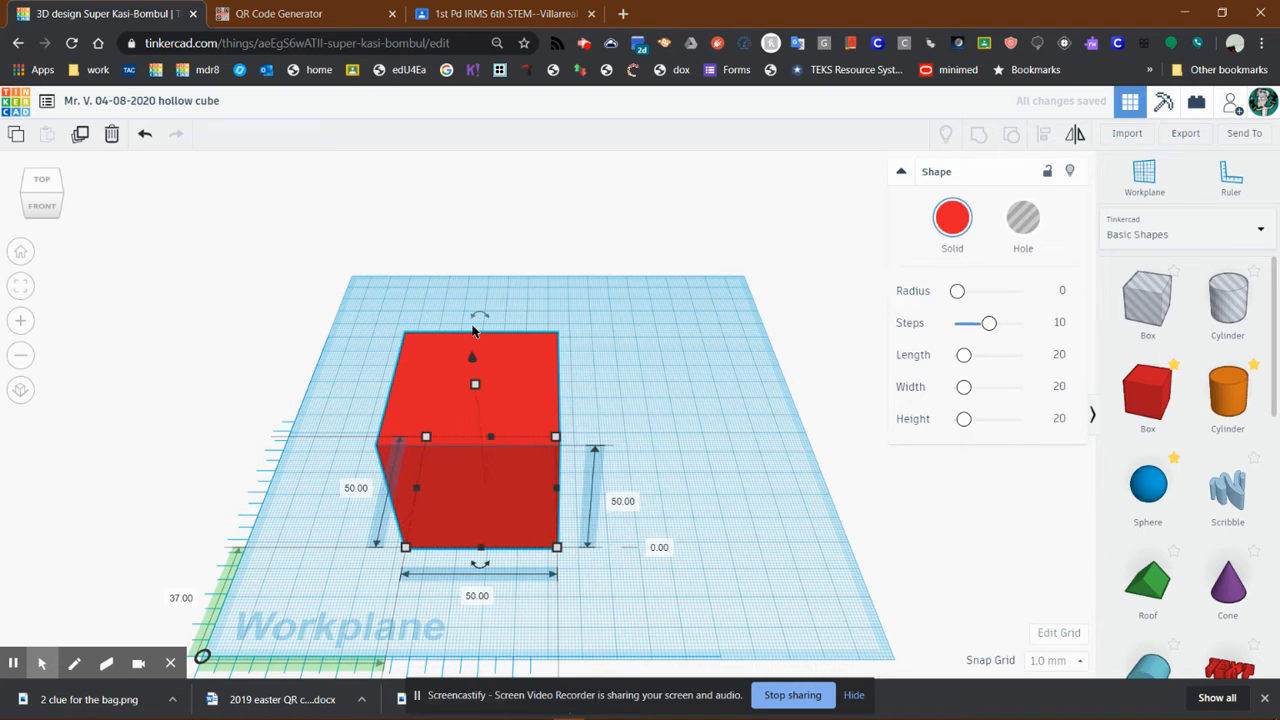
{"action": "key", "text": "shift+Left"}
{"action": "key", "text": "shift+Left"}
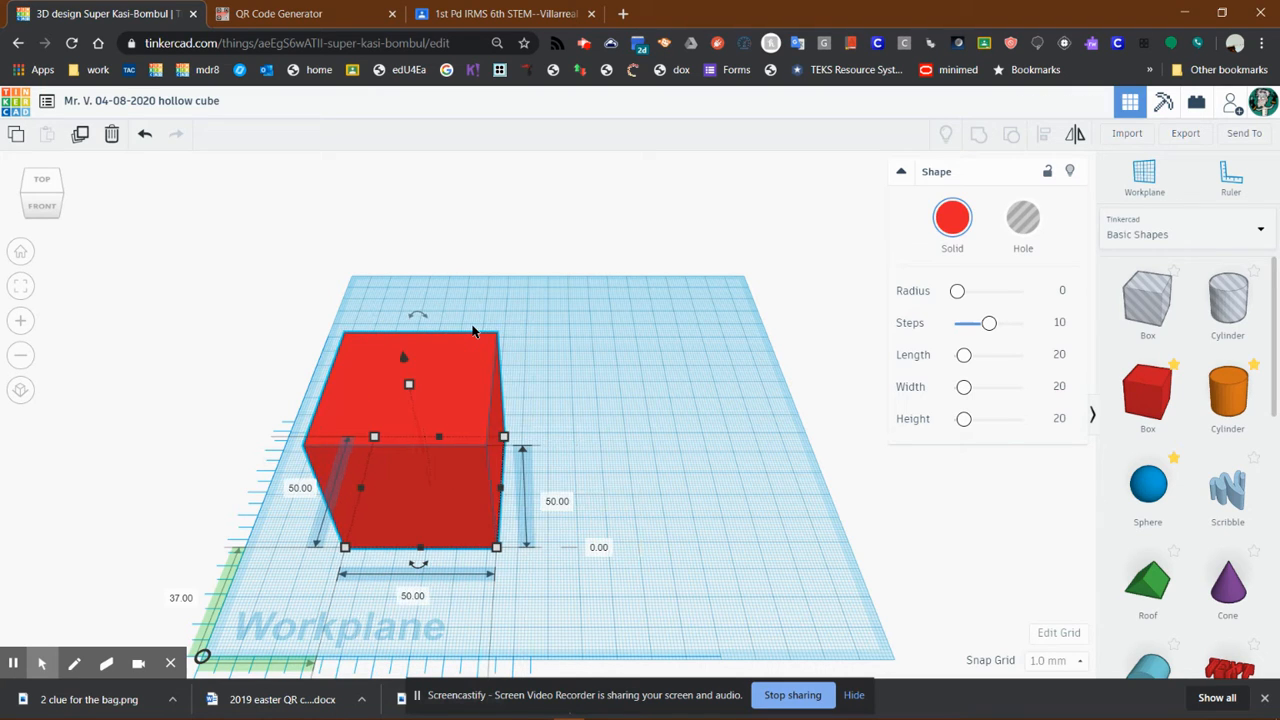
{"action": "key", "text": "shift+Left"}
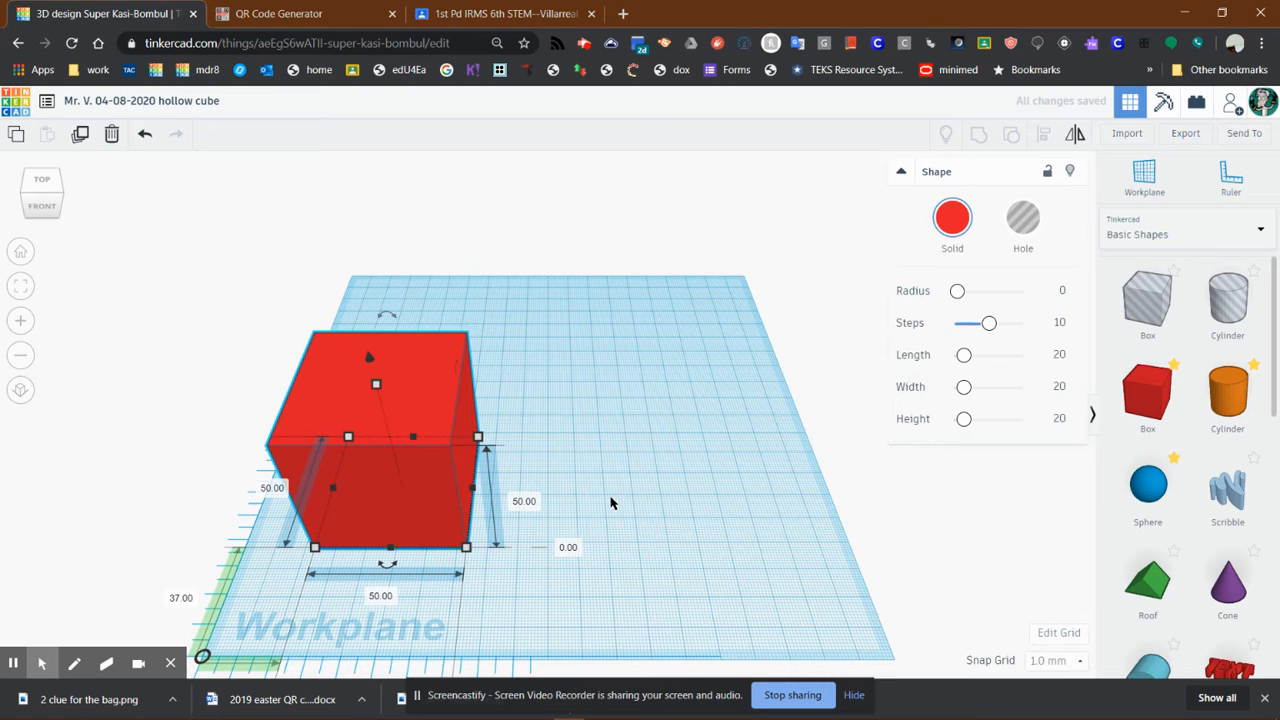
- Add a 20 mm hole box to the right of the red cube and align the two shapes' front faces
{"action": "mouse_move", "coordinate": [595, 421]}
{"action": "right_mouse_down"}
{"action": "mouse_move", "coordinate": [599, 406]}
{"action": "mouse_move", "coordinate": [588, 422]}
{"action": "right_mouse_up"}
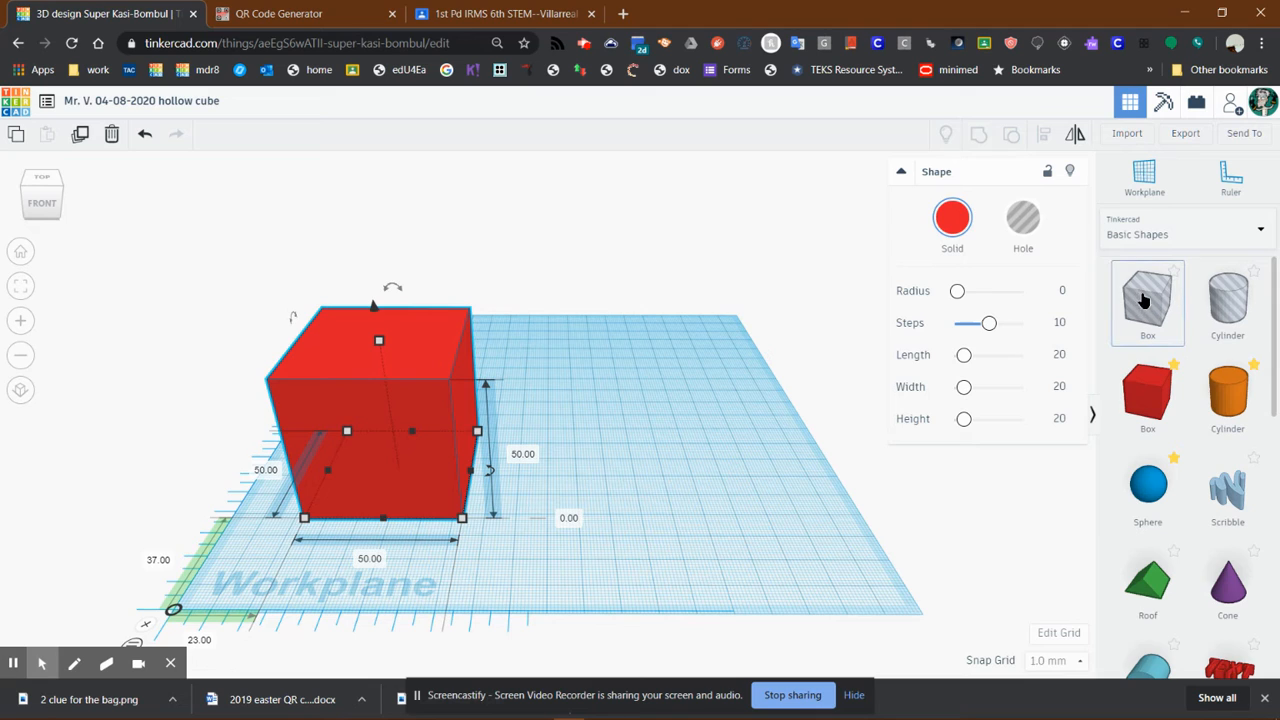
{"action": "left_click_drag", "start_coordinate": [1149, 297], "coordinate": [656, 488]}
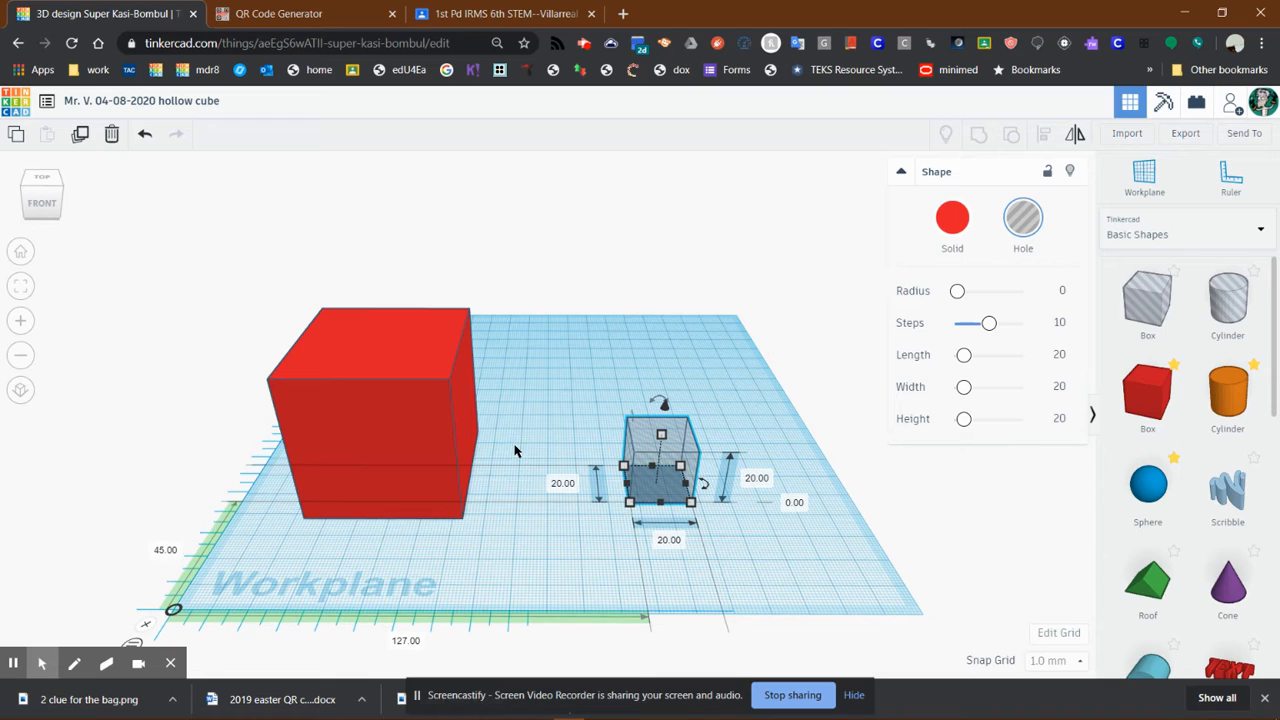
{"action": "left_click", "coordinate": [442, 442], "text": "shift"}
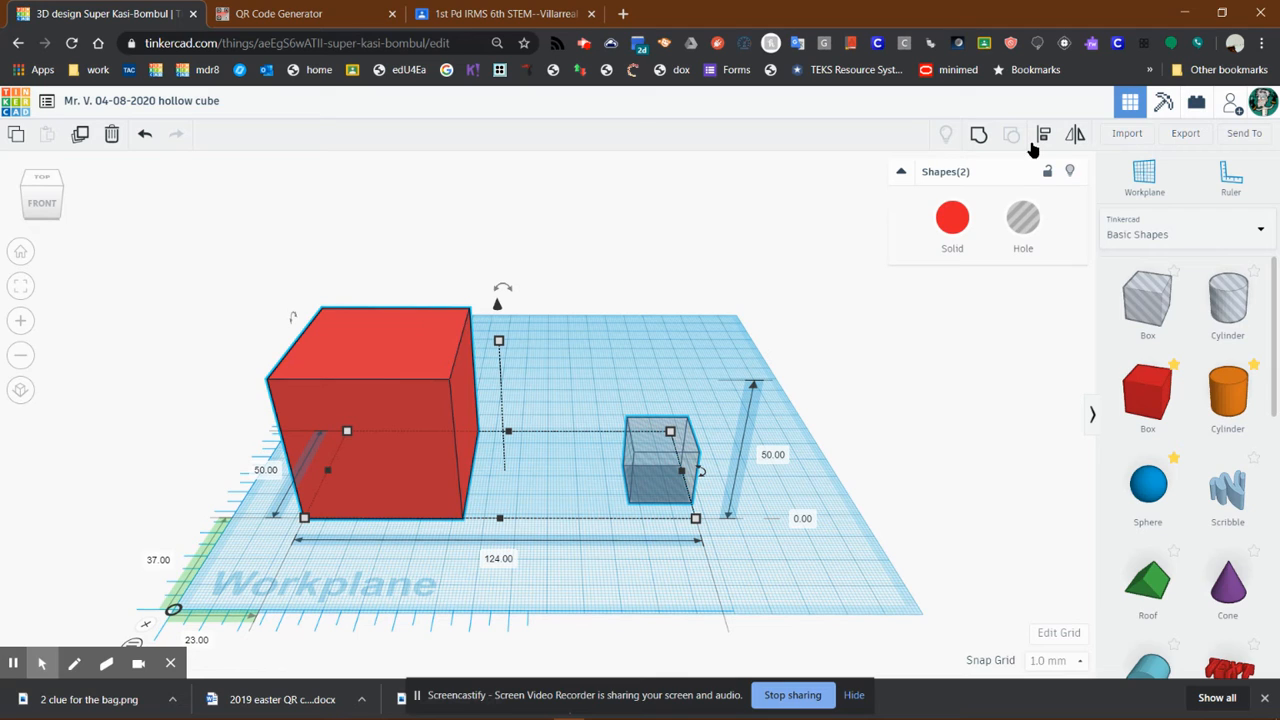
{"action": "left_click", "coordinate": [1043, 136]}
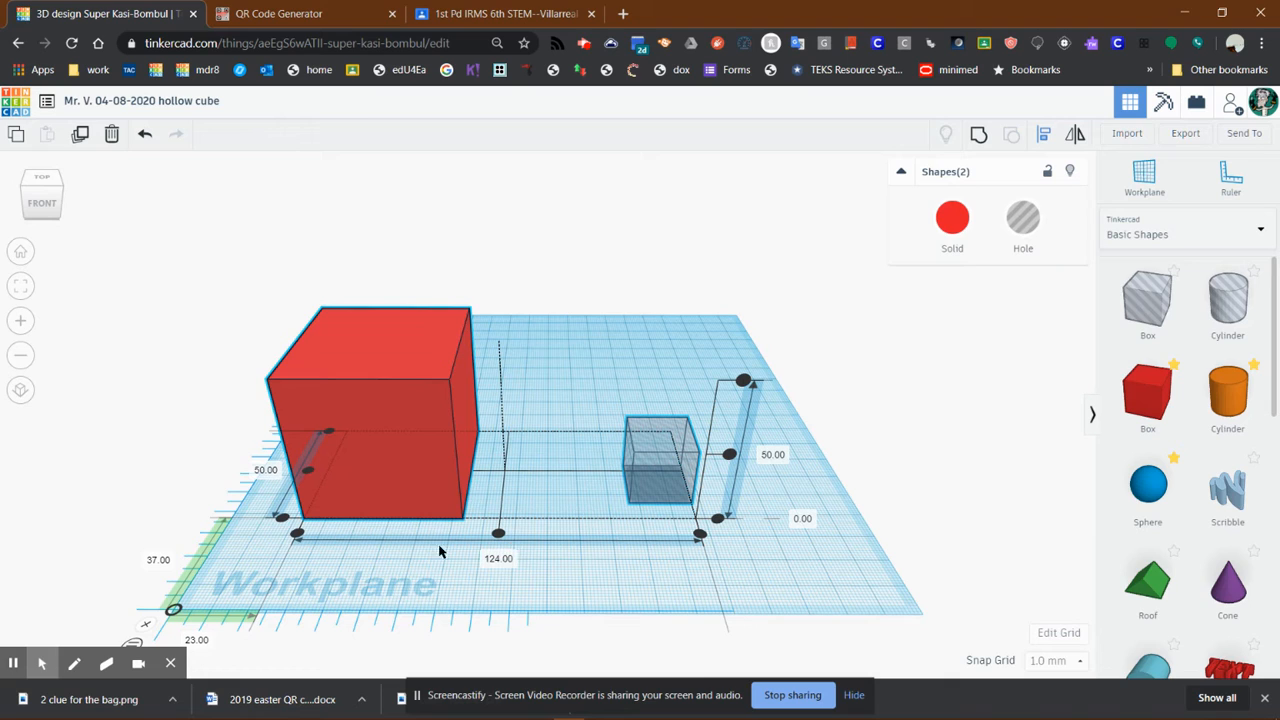
{"action": "left_click", "coordinate": [283, 520]}
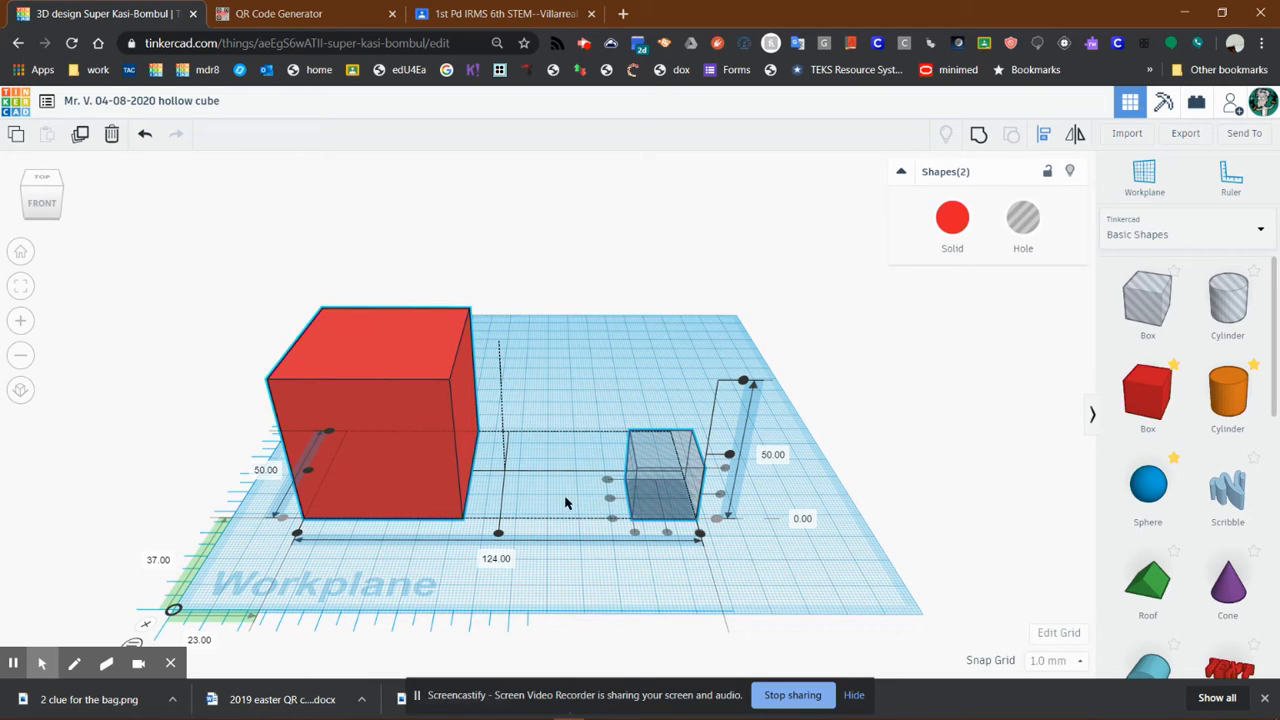
- Align the hole box to the red cube's right side and group both shapes to cut out the lower corner
{"action": "left_click", "coordinate": [421, 483]}
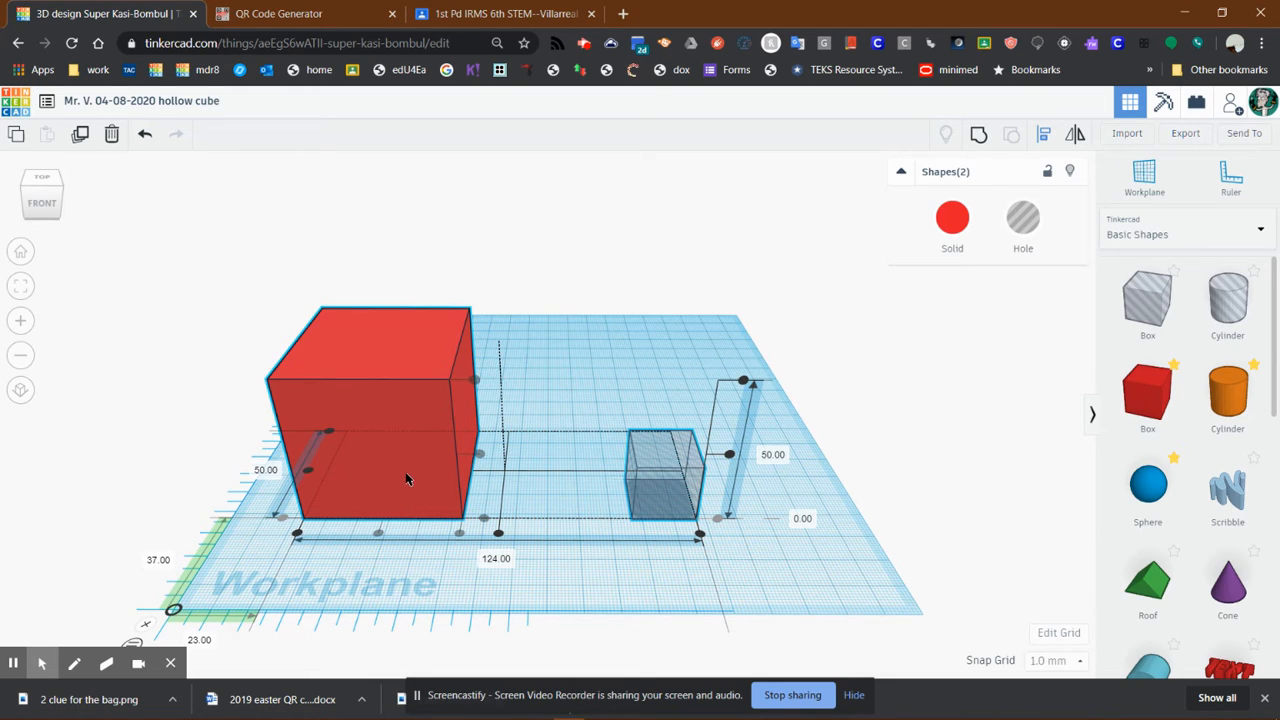
{"action": "left_click", "coordinate": [459, 535]}
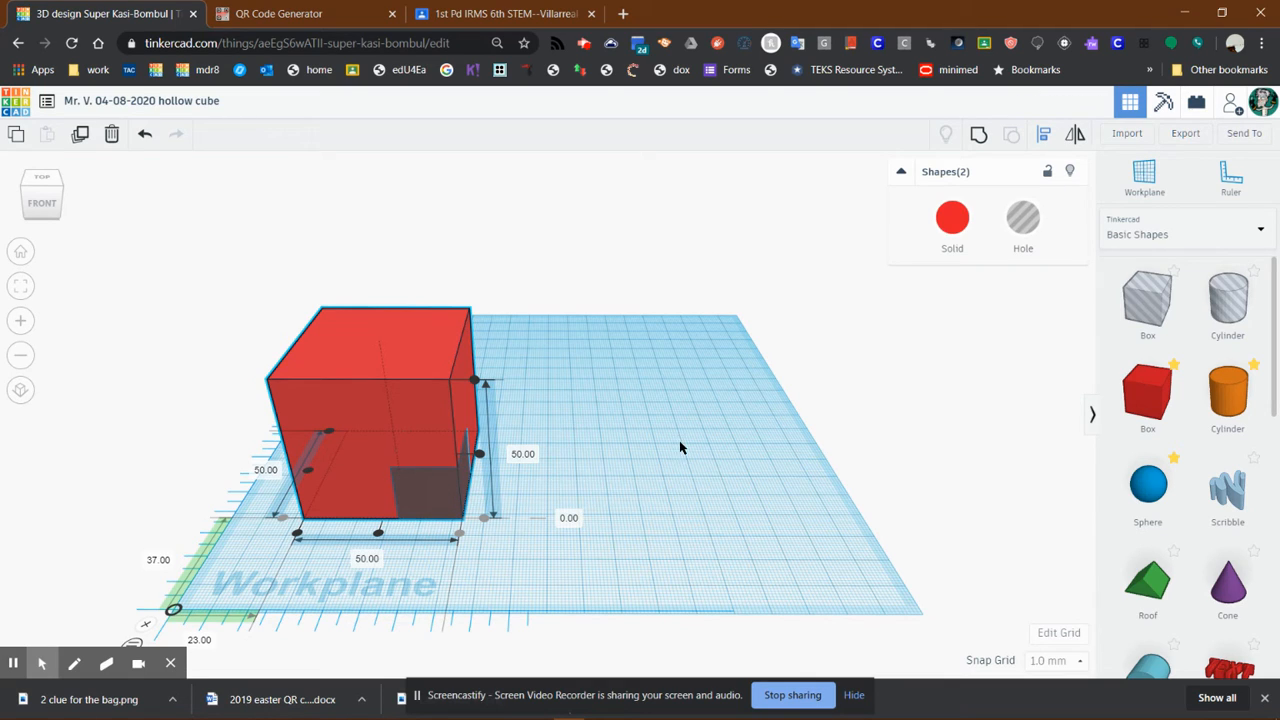
{"action": "left_click", "coordinate": [580, 313]}
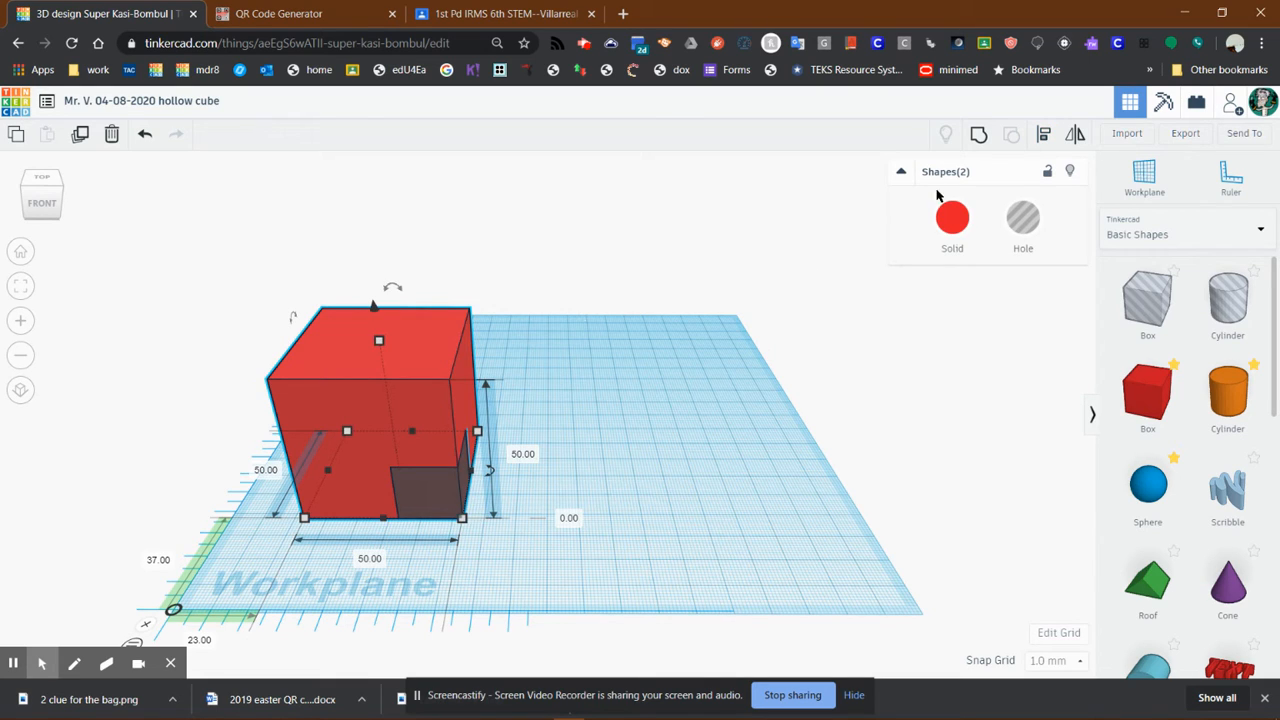
{"action": "left_click", "coordinate": [978, 140]}
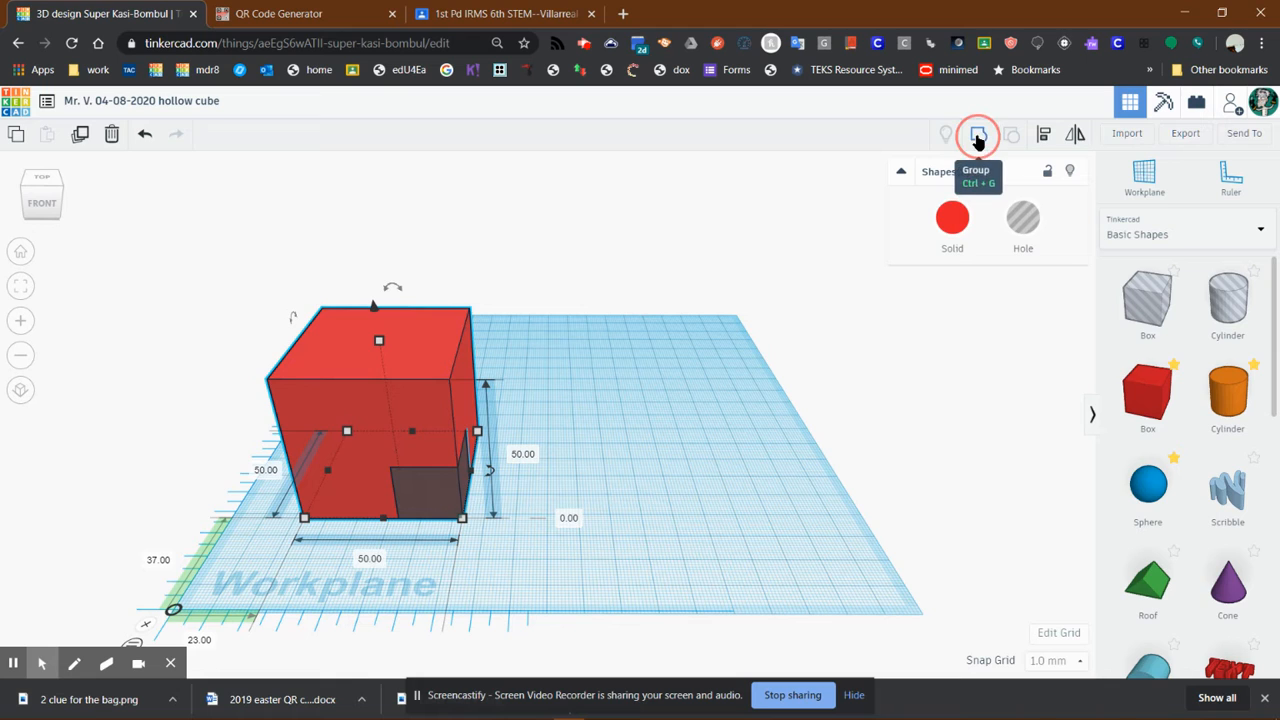
{"action": "left_click", "coordinate": [848, 263]}
{"action": "key", "text": "ctrl+a"}
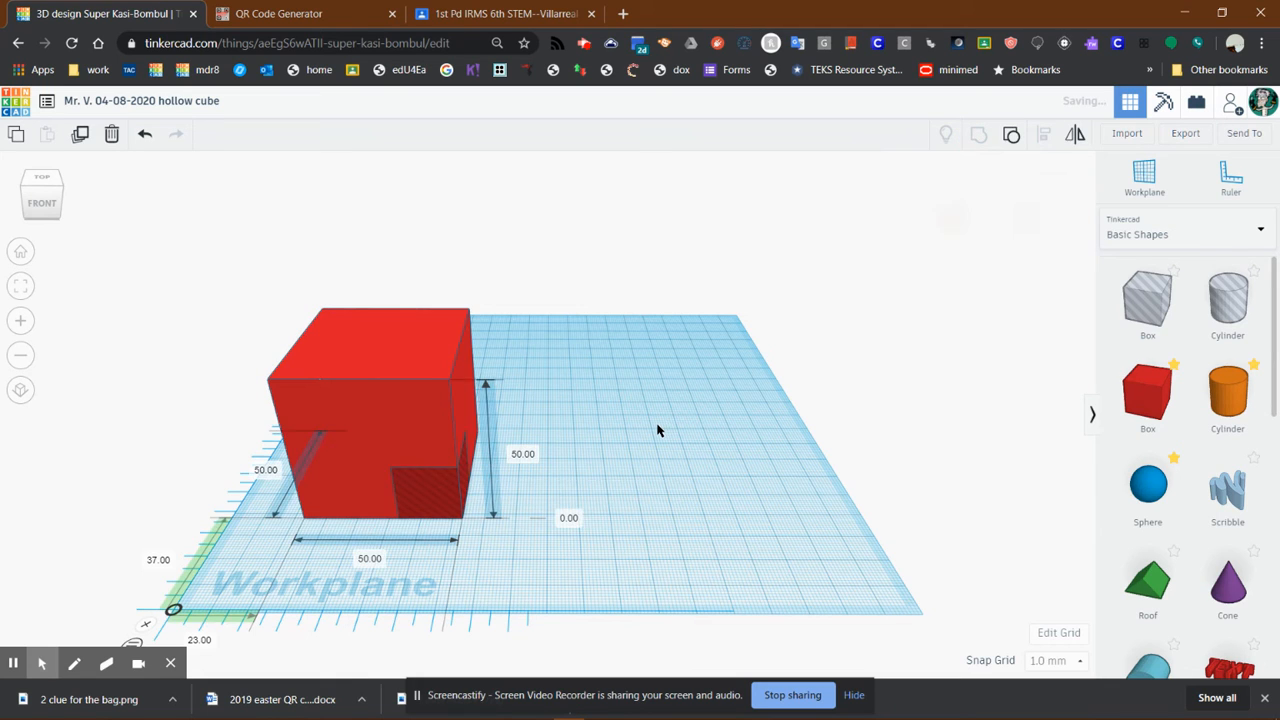
{"action": "right_click_drag", "start_coordinate": [658, 428], "coordinate": [664, 402]}
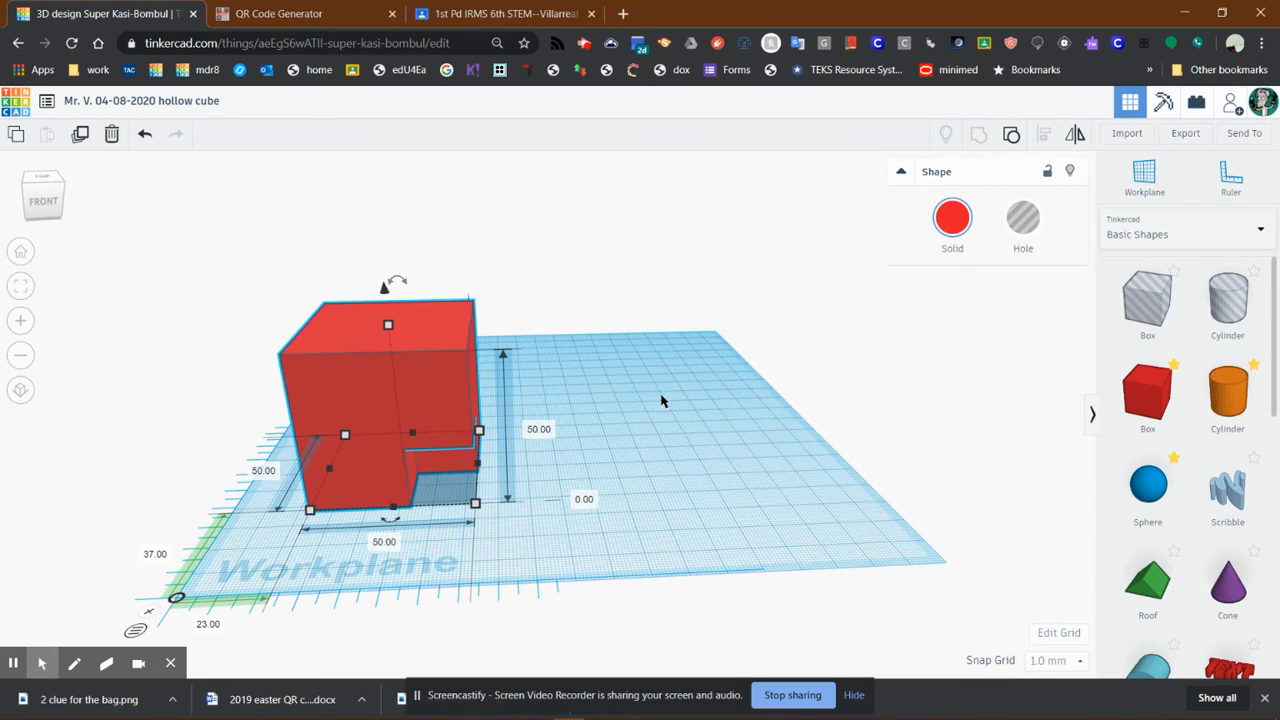
- Undo the grouping and the right-side alignment of the hole box
{"action": "left_click", "coordinate": [147, 137]}
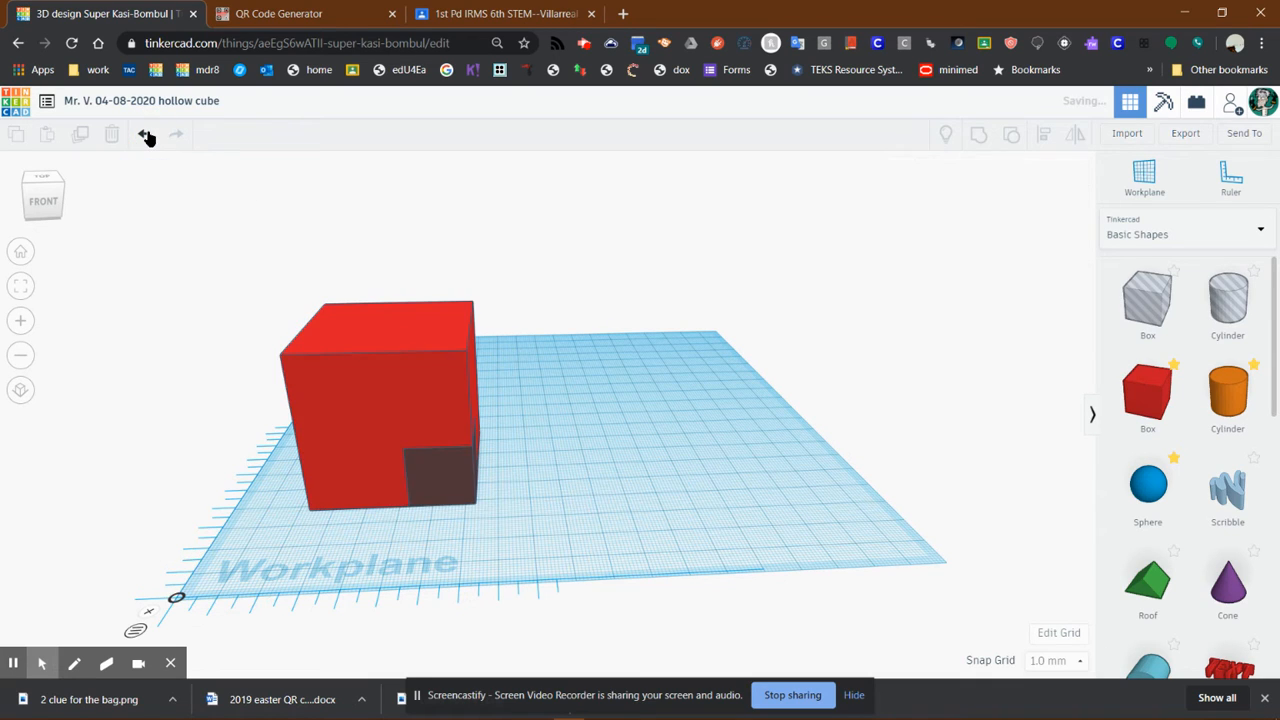
{"action": "left_click", "coordinate": [147, 137]}
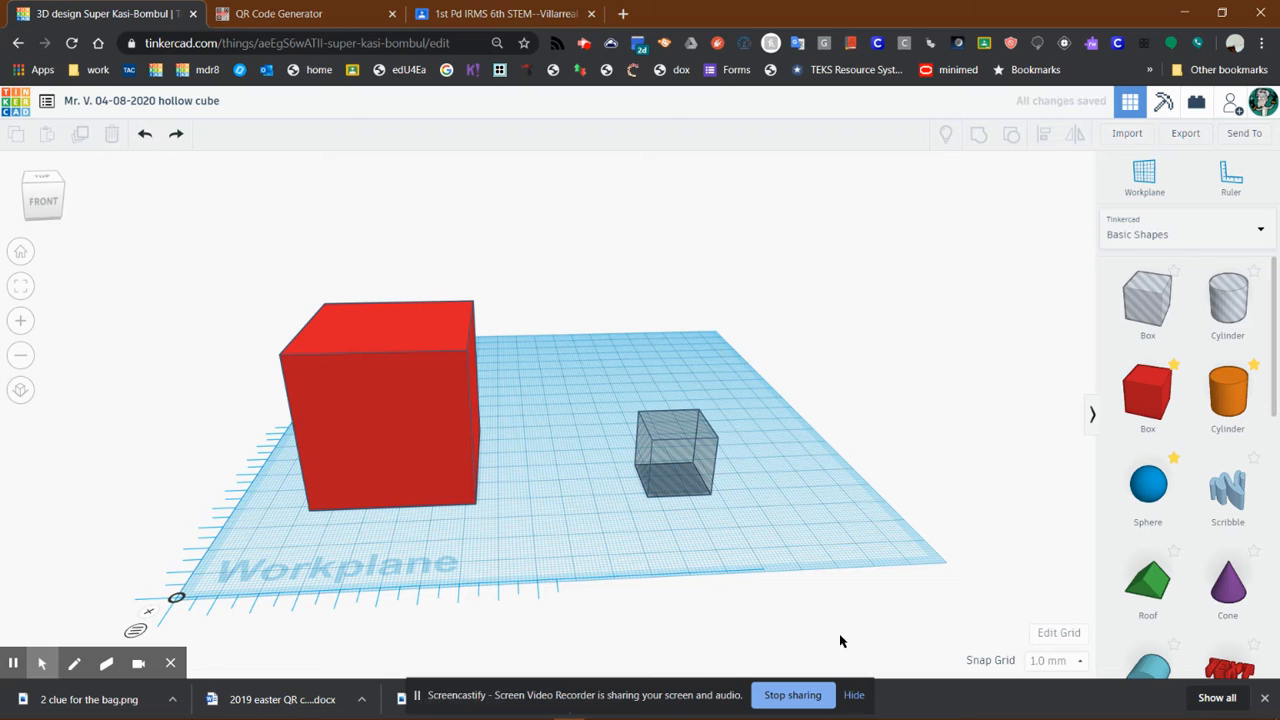
{"action": "right_click_drag", "start_coordinate": [806, 500], "coordinate": [686, 550]}
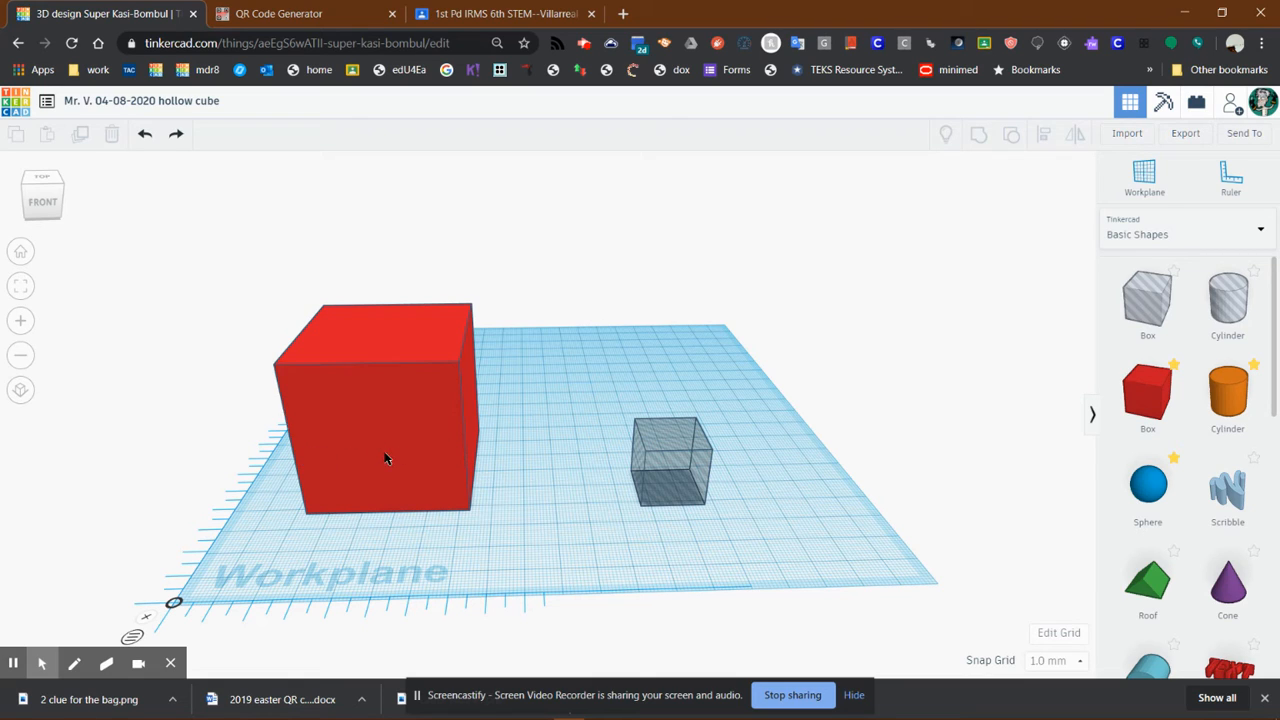
- Set the hole box's left-to-right width and its height to 48 mm each
{"action": "left_click", "coordinate": [687, 485]}
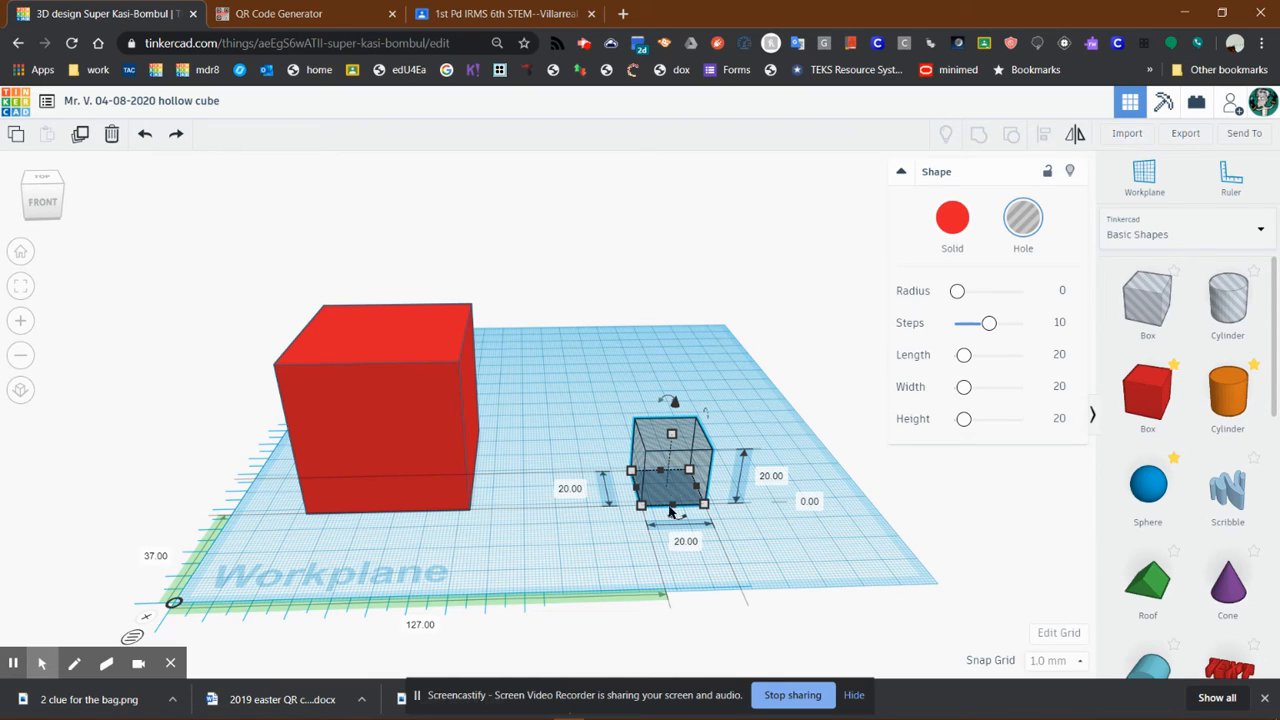
{"action": "left_click", "coordinate": [683, 543]}
{"action": "type", "text": "4"}
{"action": "key", "text": "BackSpace"}
{"action": "type", "text": "8"}
{"action": "key", "text": "Return"}
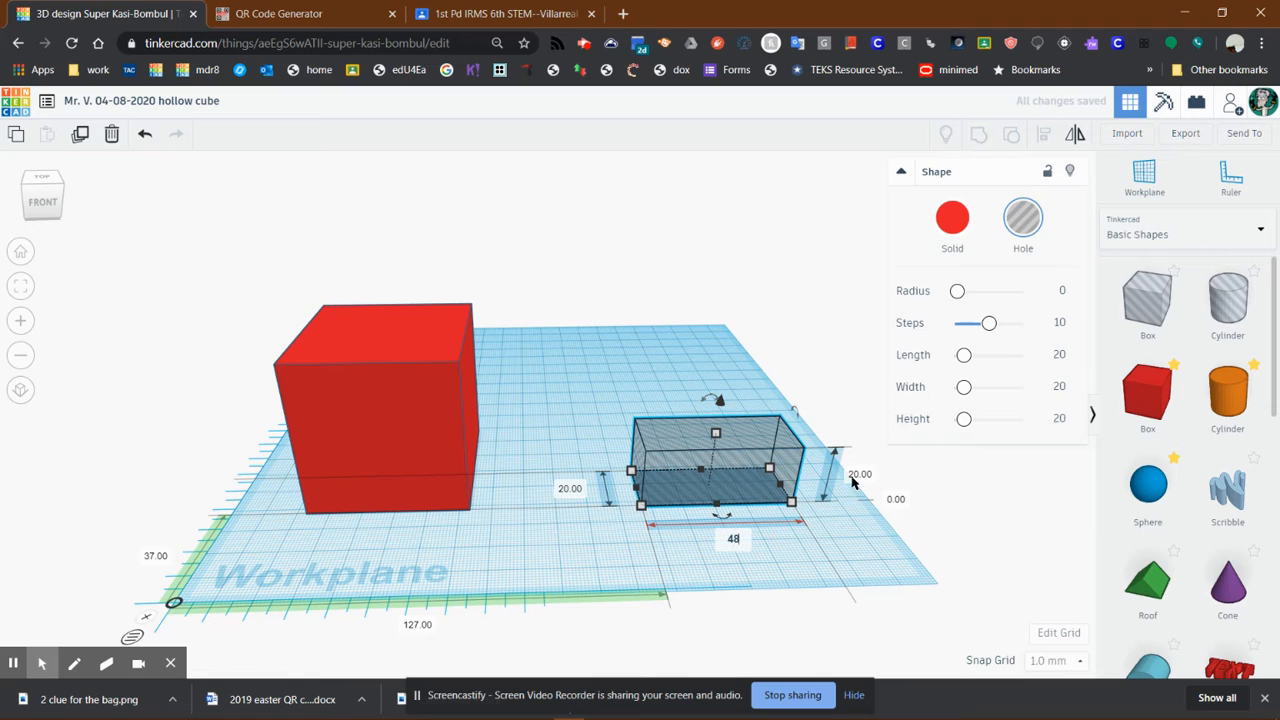
{"action": "left_click", "coordinate": [856, 475]}
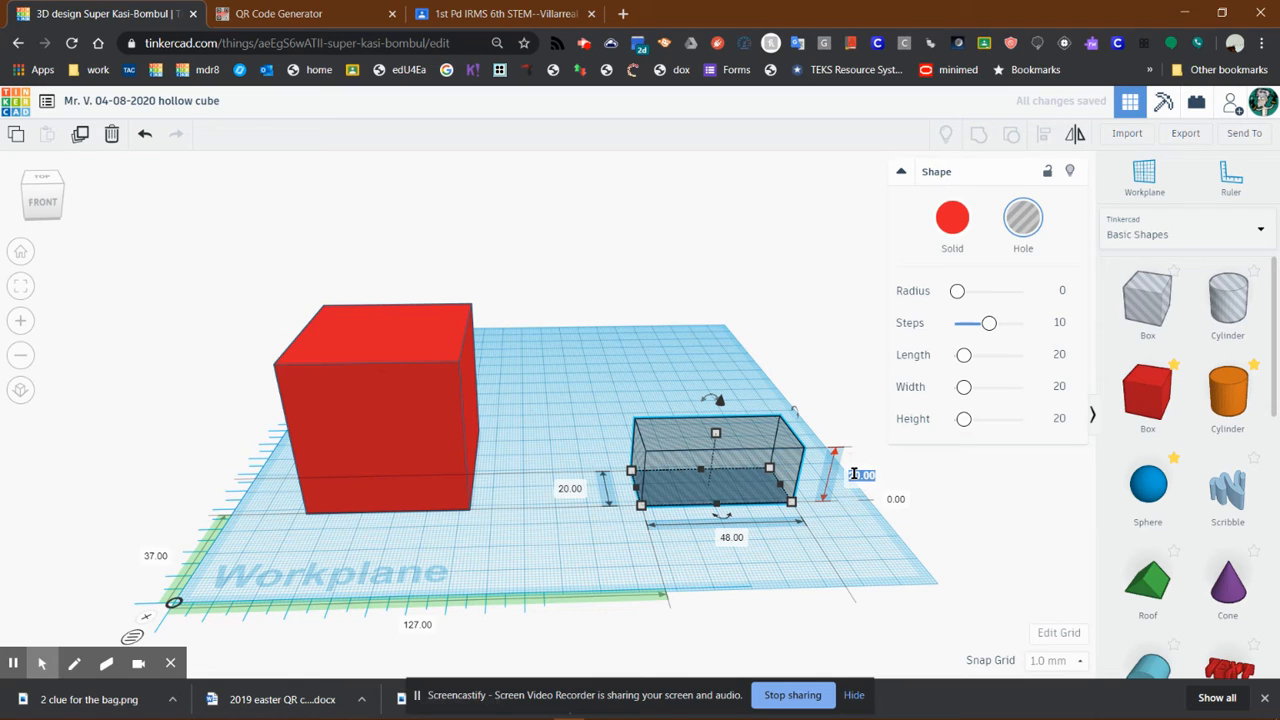
{"action": "type", "text": "48"}
{"action": "key", "text": "Return"}
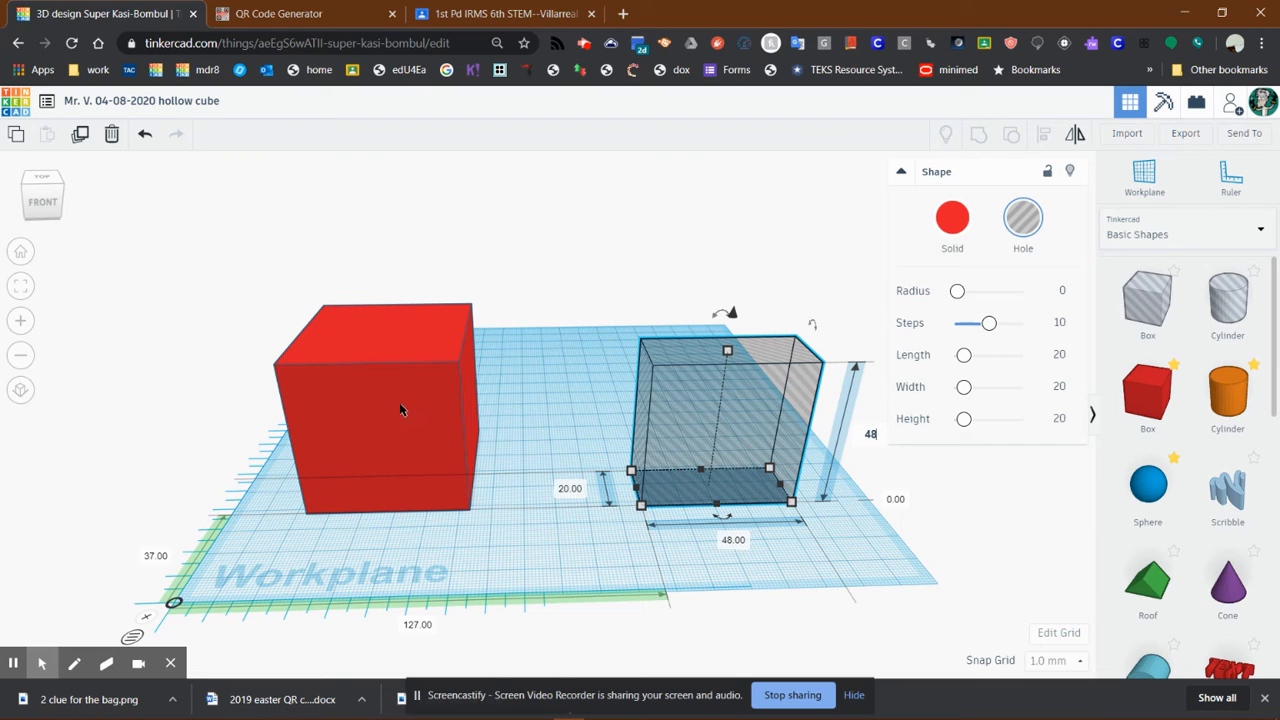
- Set the hole box's front-to-back depth to 60 mm and show both shapes from the front
{"action": "left_click", "coordinate": [568, 490]}
{"action": "key", "text": "BackSpace"}
{"action": "key", "text": "Return"}
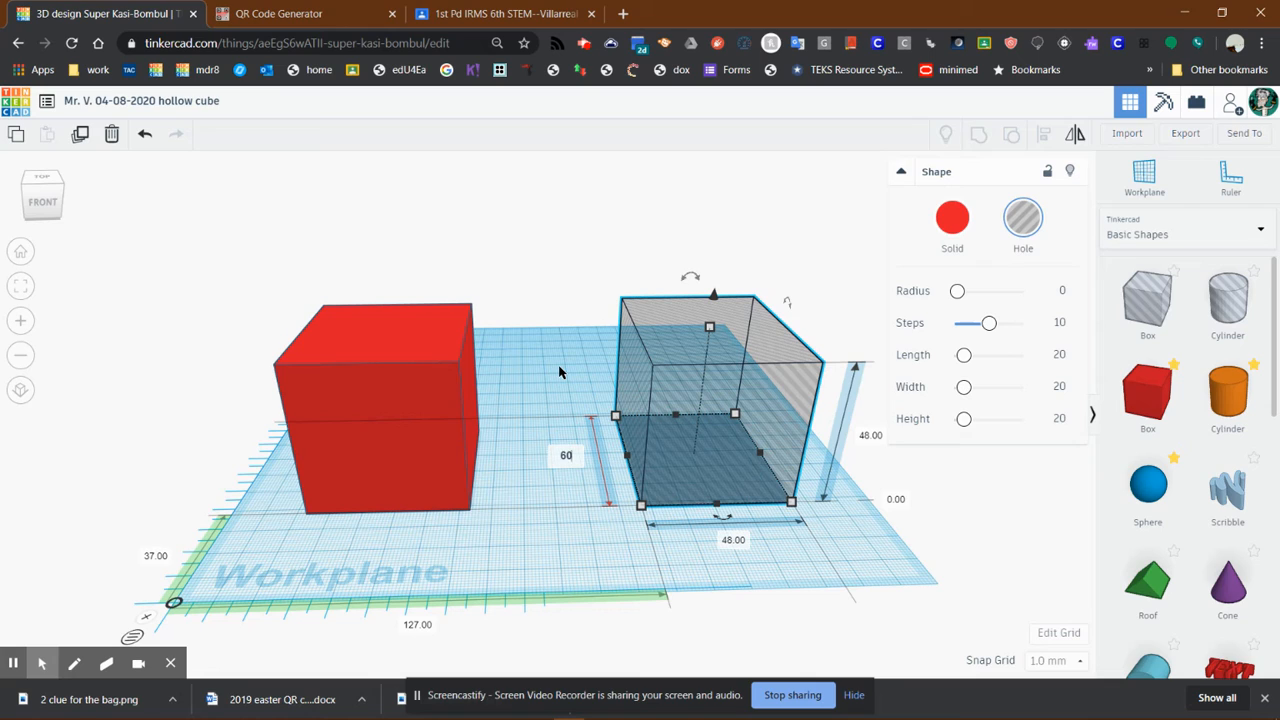
{"action": "key", "text": "Return"}
{"action": "left_click", "coordinate": [44, 207]}
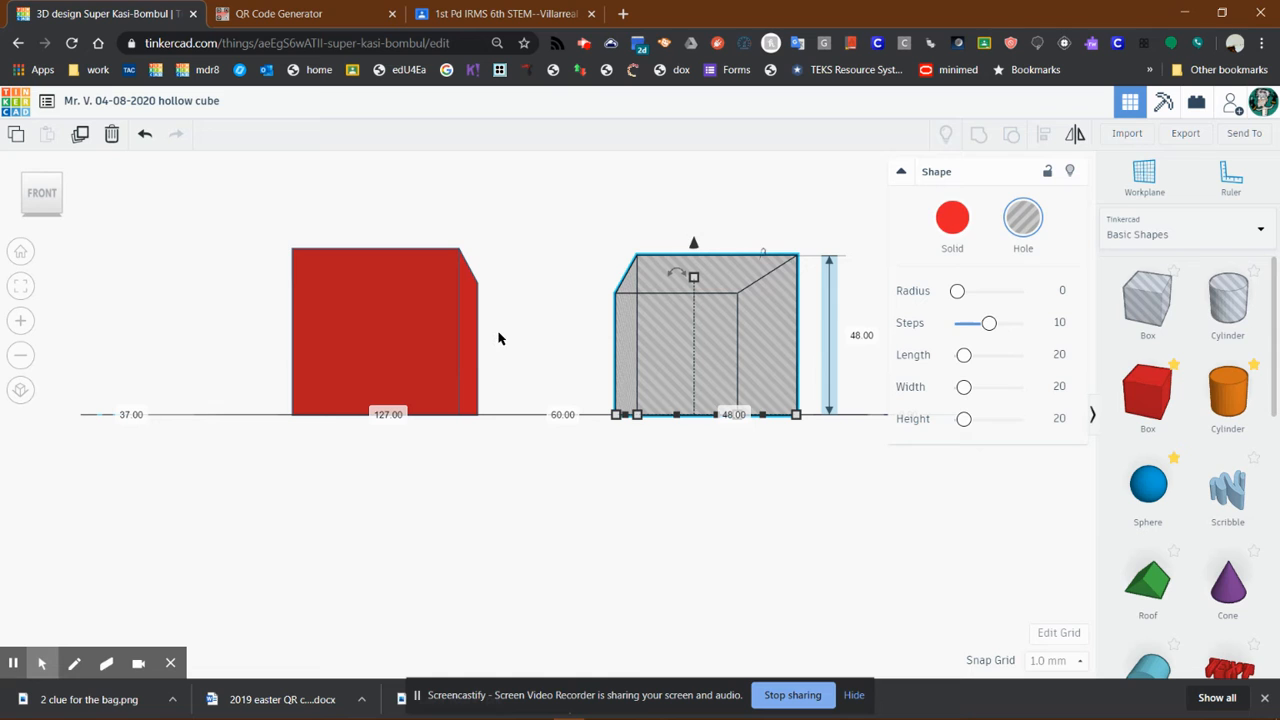
- Select the red cube and the hole box, and align their centres vertically and front to back
{"action": "right_click_drag", "start_coordinate": [532, 350], "coordinate": [528, 389]}
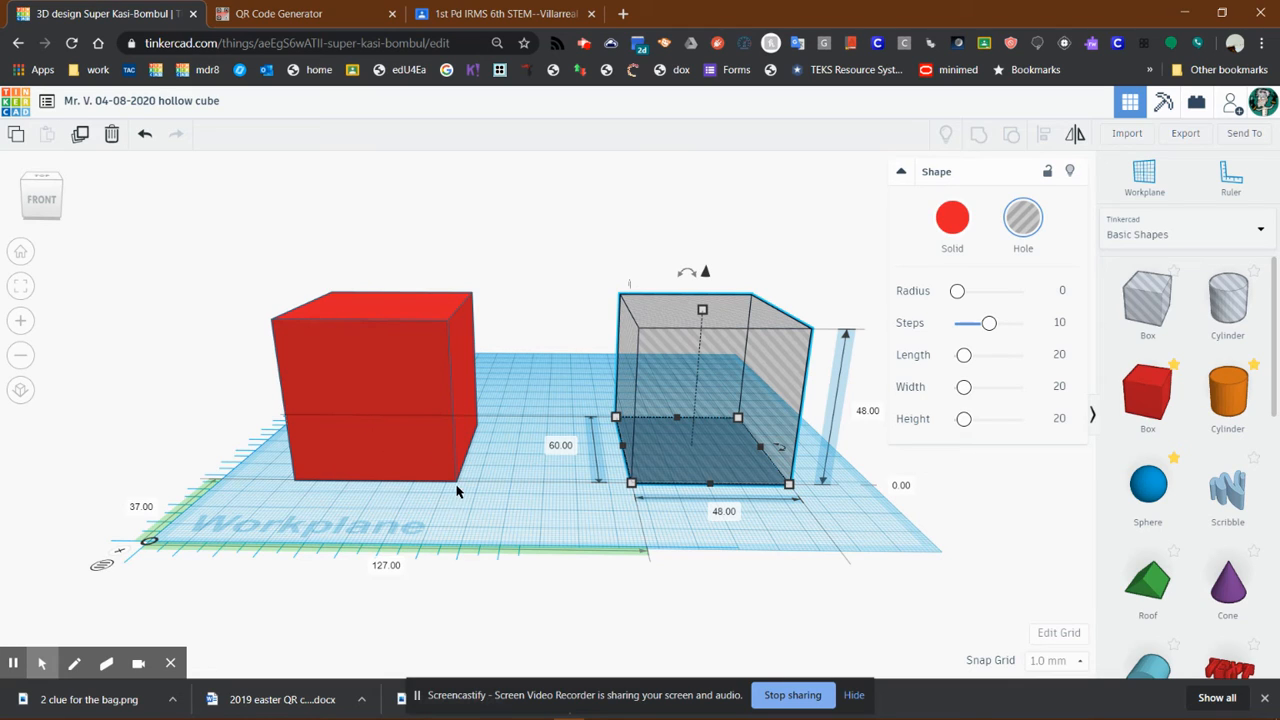
{"action": "left_click", "coordinate": [420, 423], "text": "shift"}
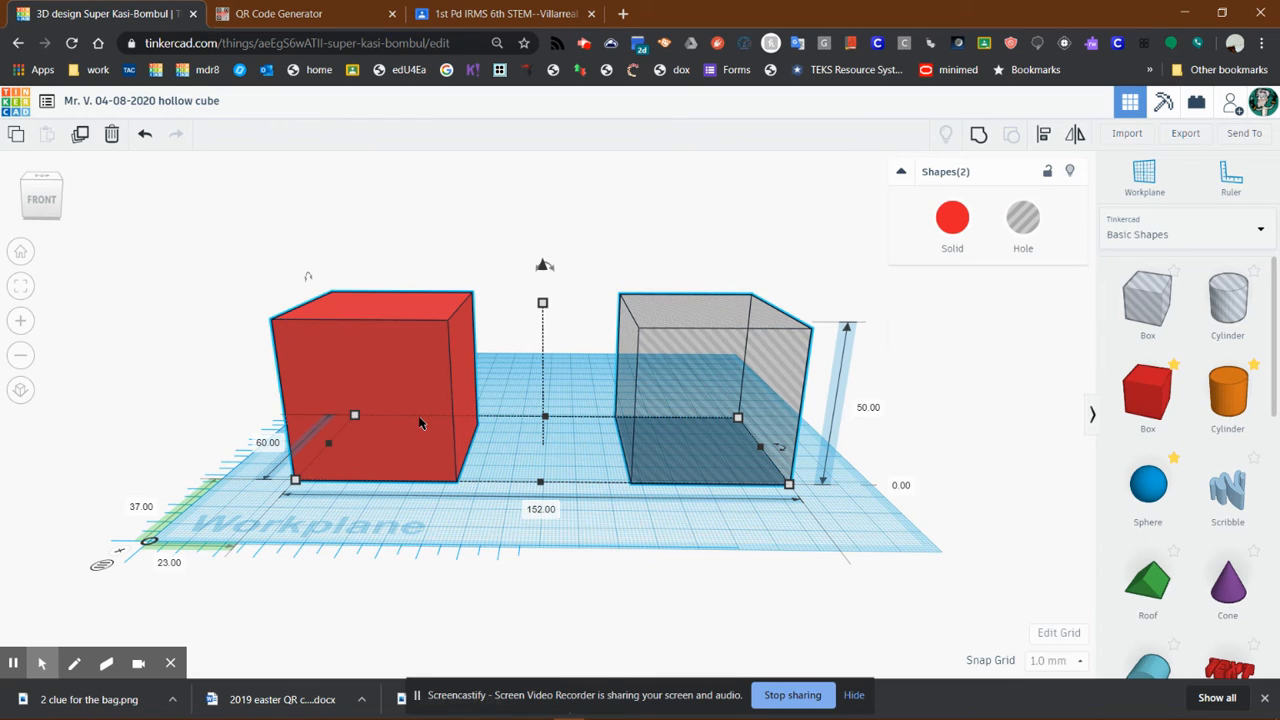
{"action": "left_click", "coordinate": [1043, 138]}
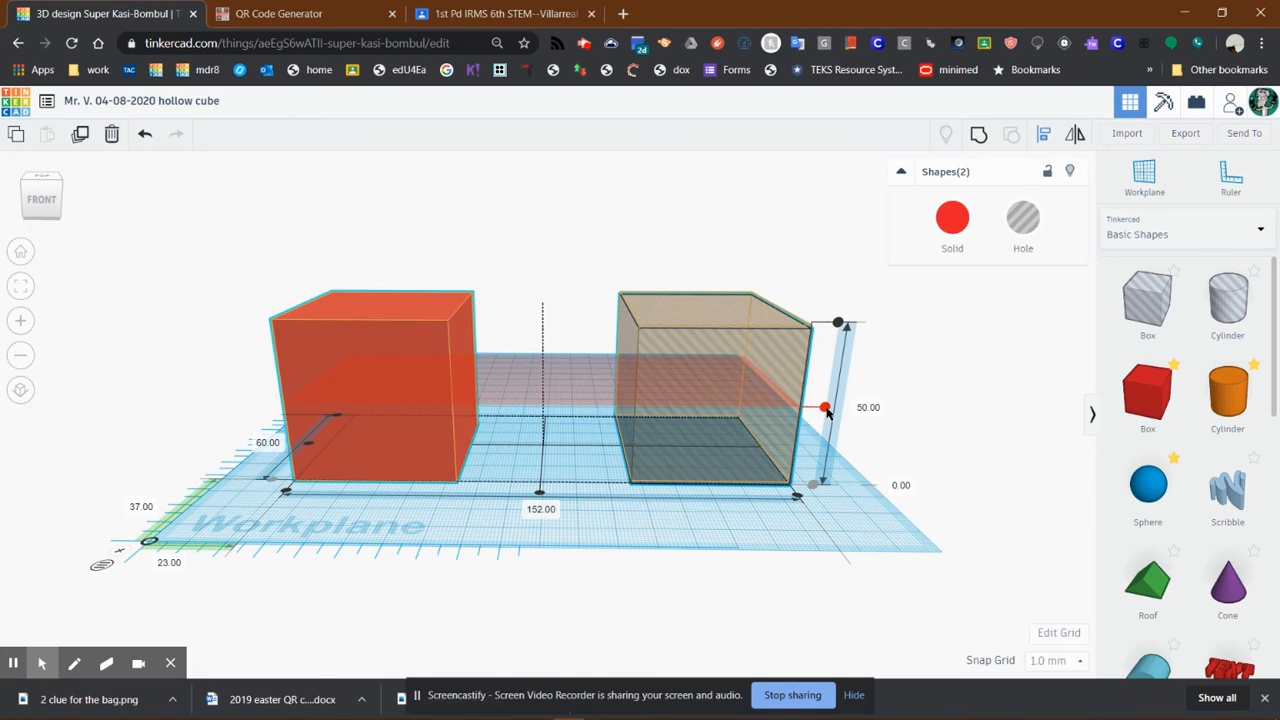
{"action": "left_click", "coordinate": [826, 410]}
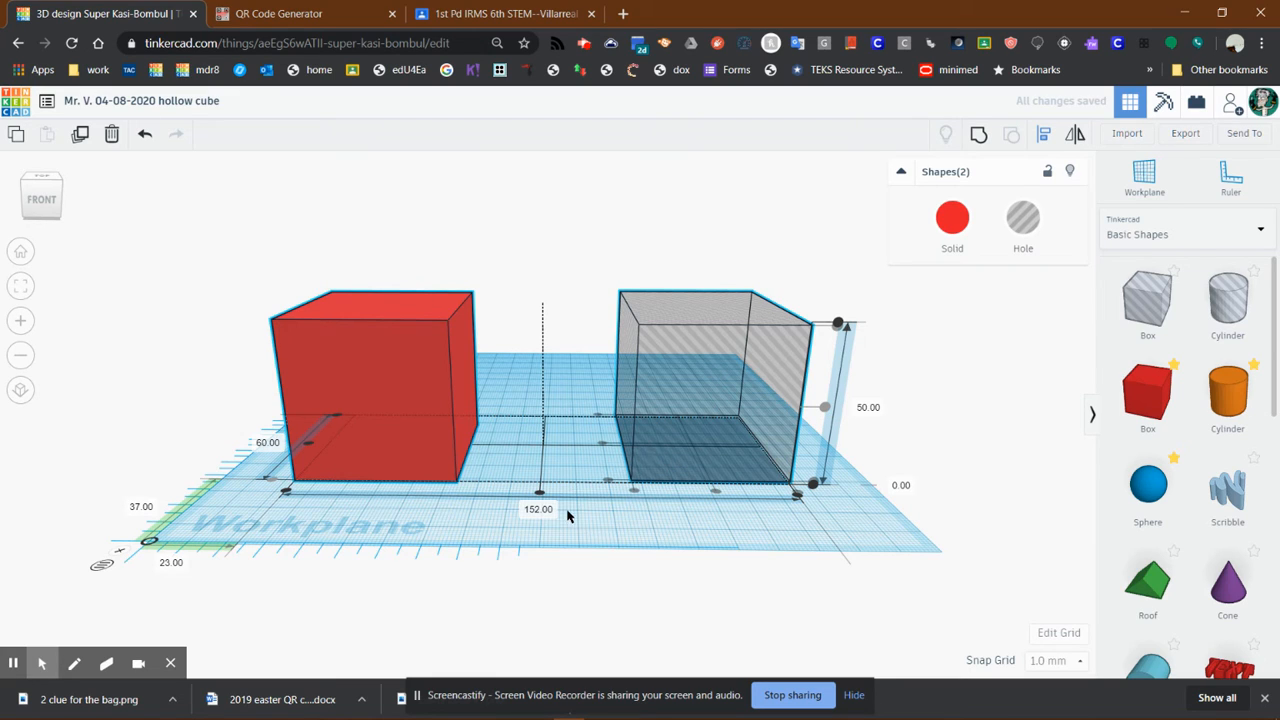
{"action": "mouse_move", "coordinate": [566, 538]}
{"action": "right_mouse_down"}
{"action": "mouse_move", "coordinate": [551, 534]}
{"action": "mouse_move", "coordinate": [568, 538]}
{"action": "right_mouse_up"}
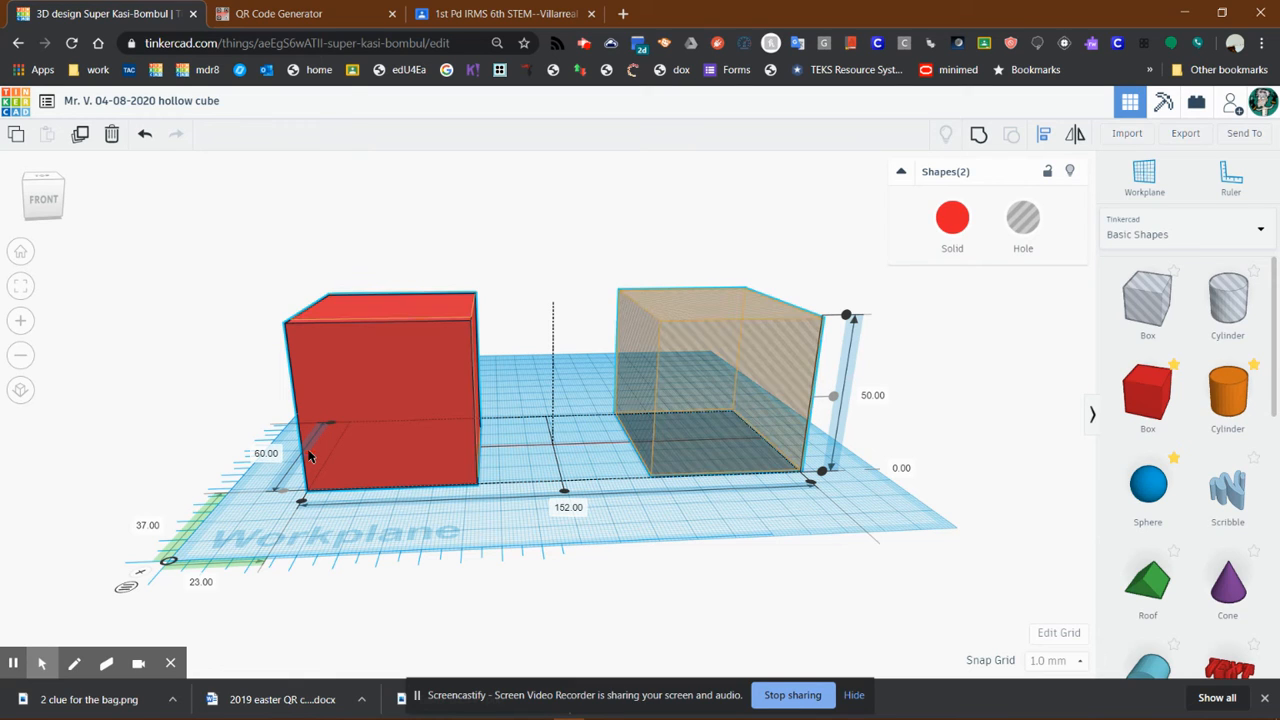
{"action": "left_click_drag", "start_coordinate": [312, 453], "coordinate": [310, 456]}
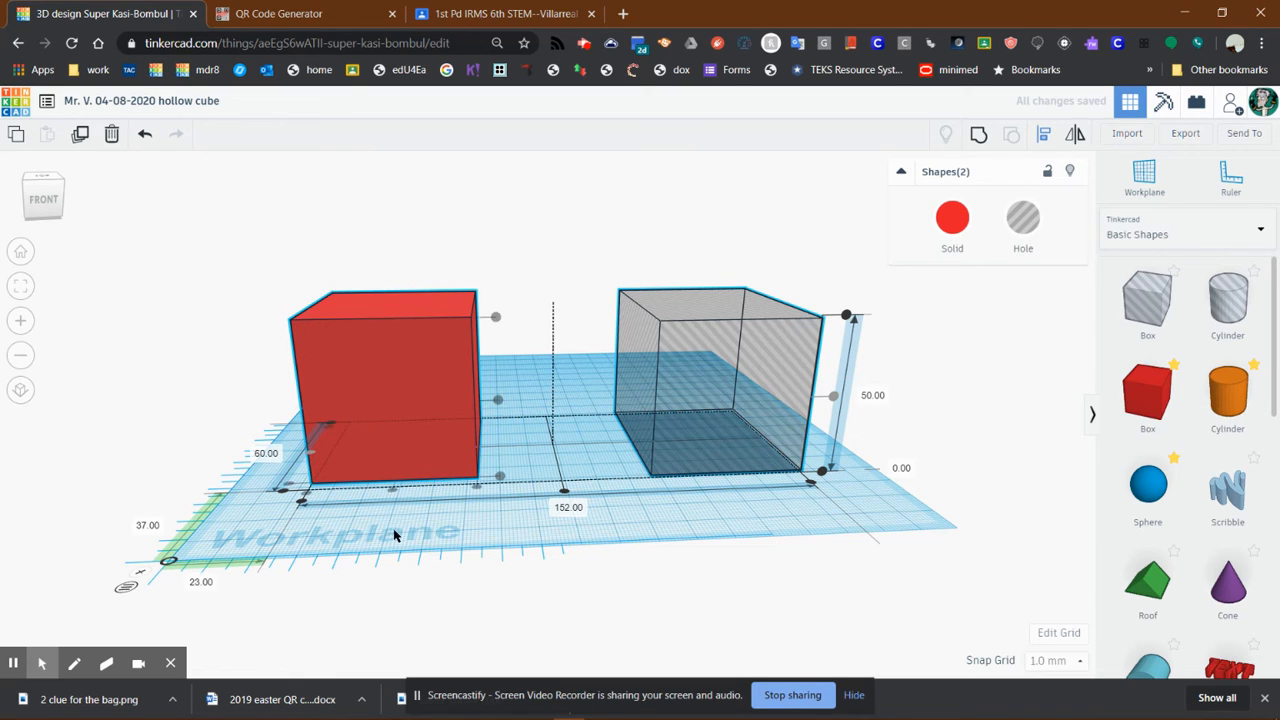
- Centre the hole box and the red cube left to right, and group them to cut an opening from front to back
{"action": "left_click", "coordinate": [563, 492]}
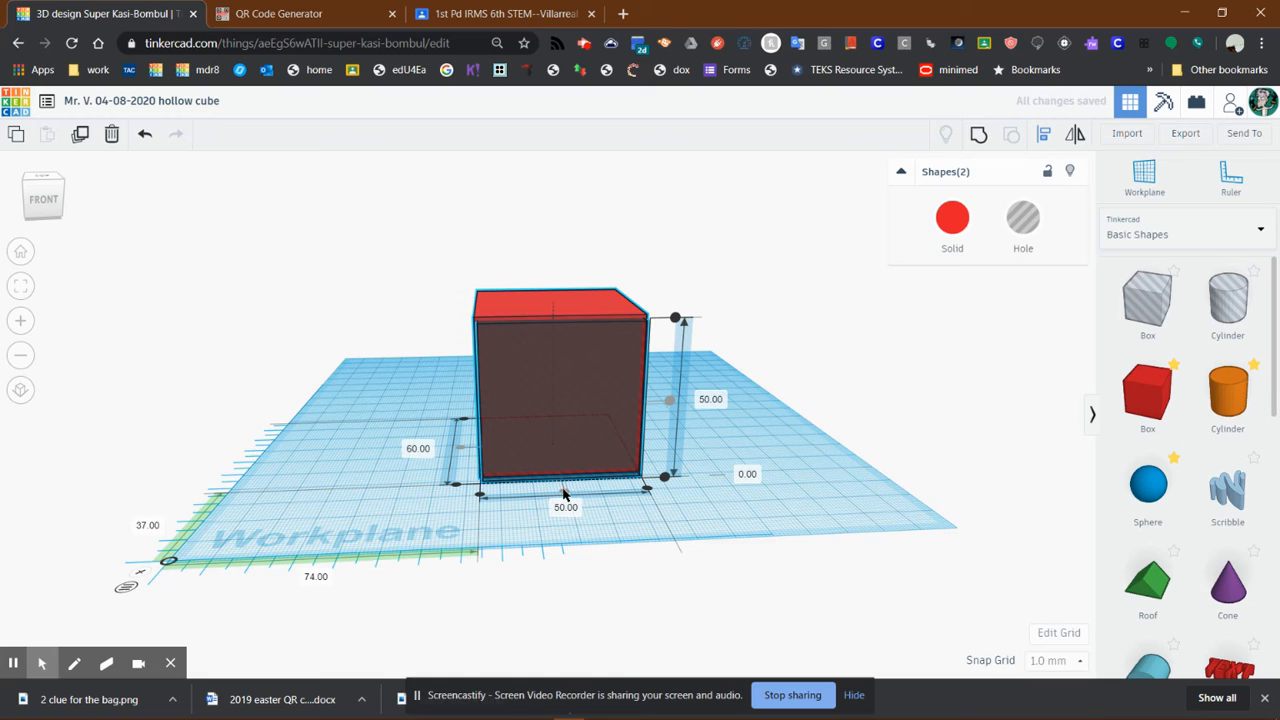
{"action": "right_click_drag", "start_coordinate": [428, 501], "coordinate": [403, 513]}
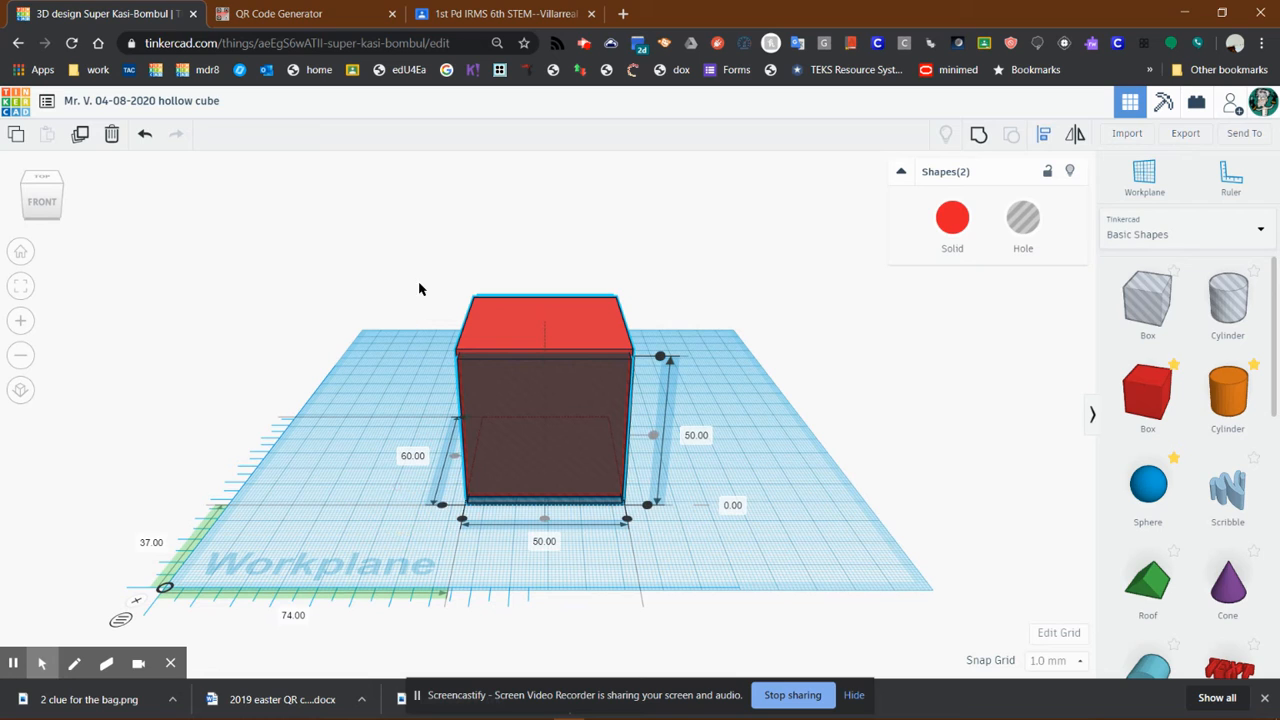
{"action": "left_click_drag", "start_coordinate": [426, 264], "coordinate": [710, 538]}
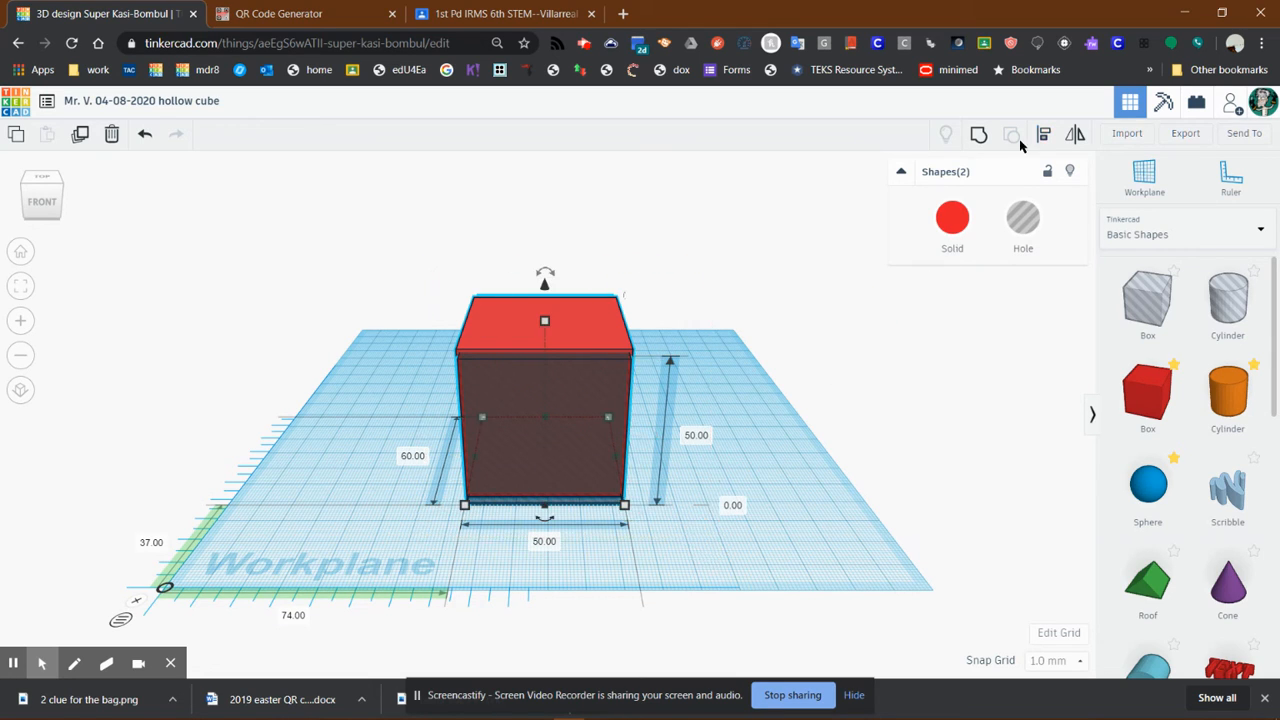
{"action": "left_click", "coordinate": [981, 136]}
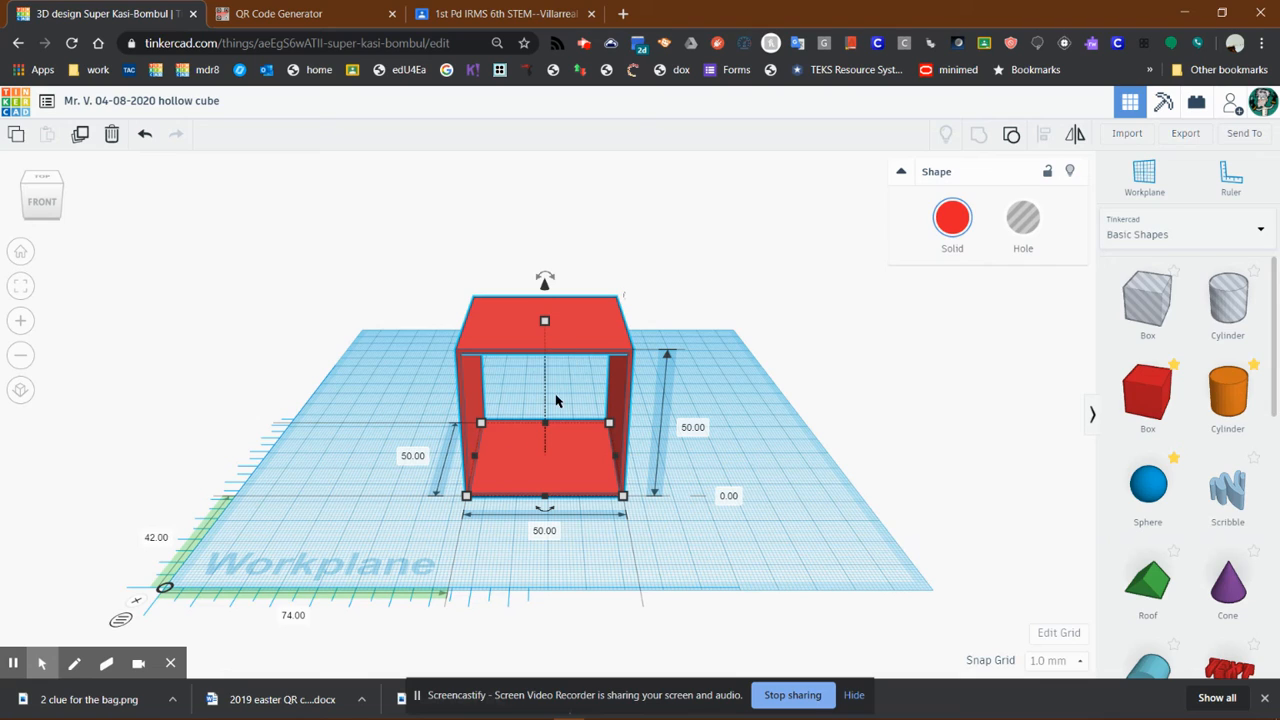
{"action": "left_click", "coordinate": [624, 545]}
{"action": "mouse_move", "coordinate": [624, 545]}
{"action": "right_mouse_down"}
{"action": "mouse_move", "coordinate": [803, 486]}
{"action": "mouse_move", "coordinate": [549, 578]}
{"action": "mouse_move", "coordinate": [515, 614]}
{"action": "mouse_move", "coordinate": [594, 549]}
{"action": "mouse_move", "coordinate": [634, 545]}
{"action": "right_mouse_up"}
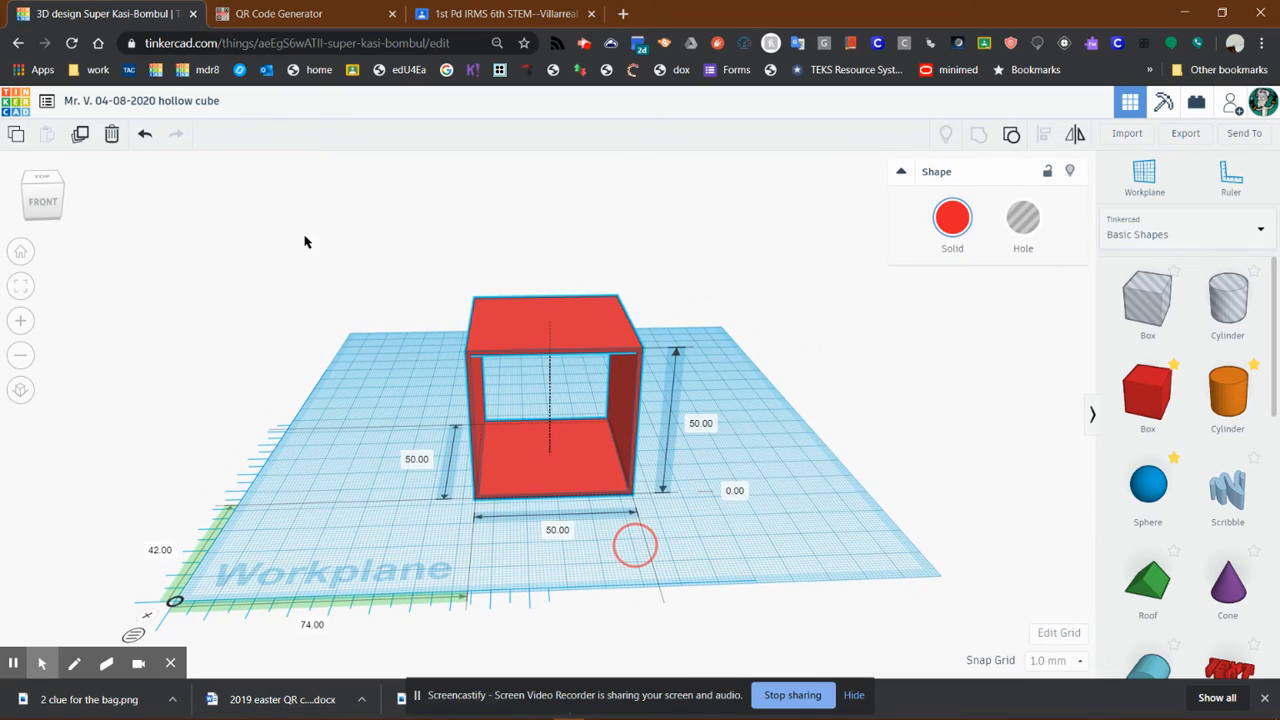
- Undo the grouping and the left-to-right centring of the two shapes
{"action": "left_click", "coordinate": [145, 134]}
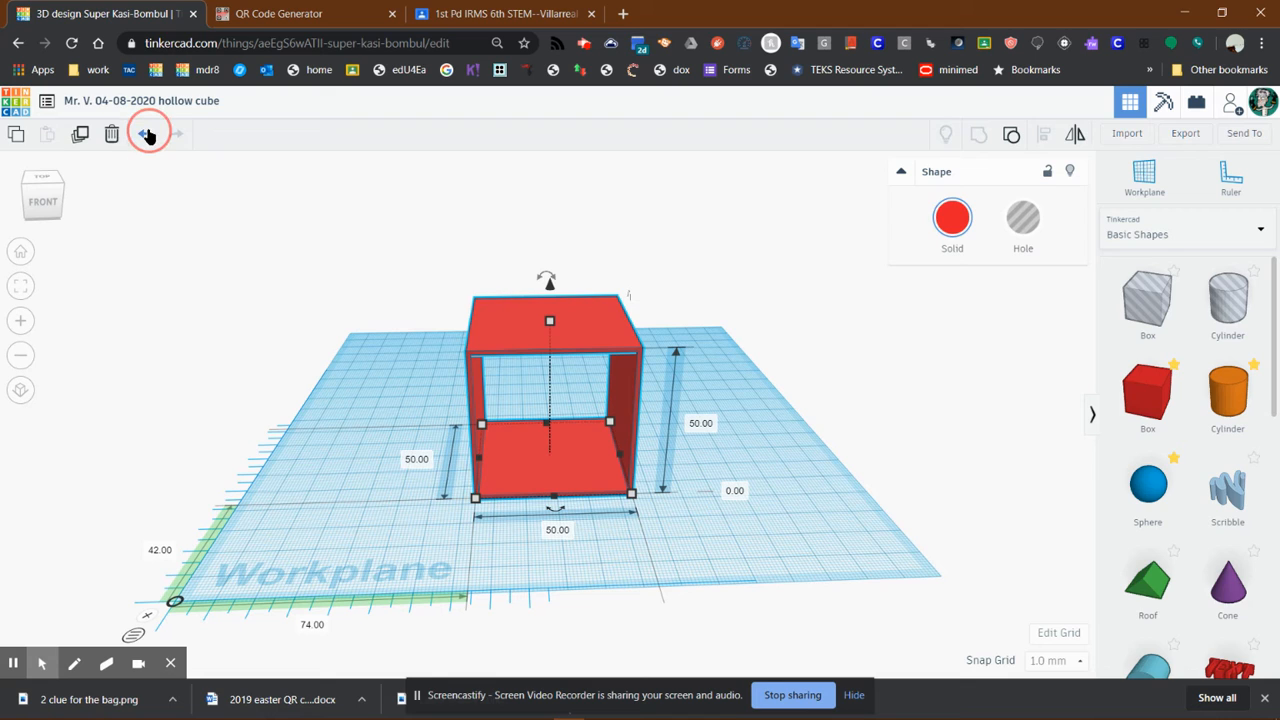
{"action": "left_click", "coordinate": [145, 134]}
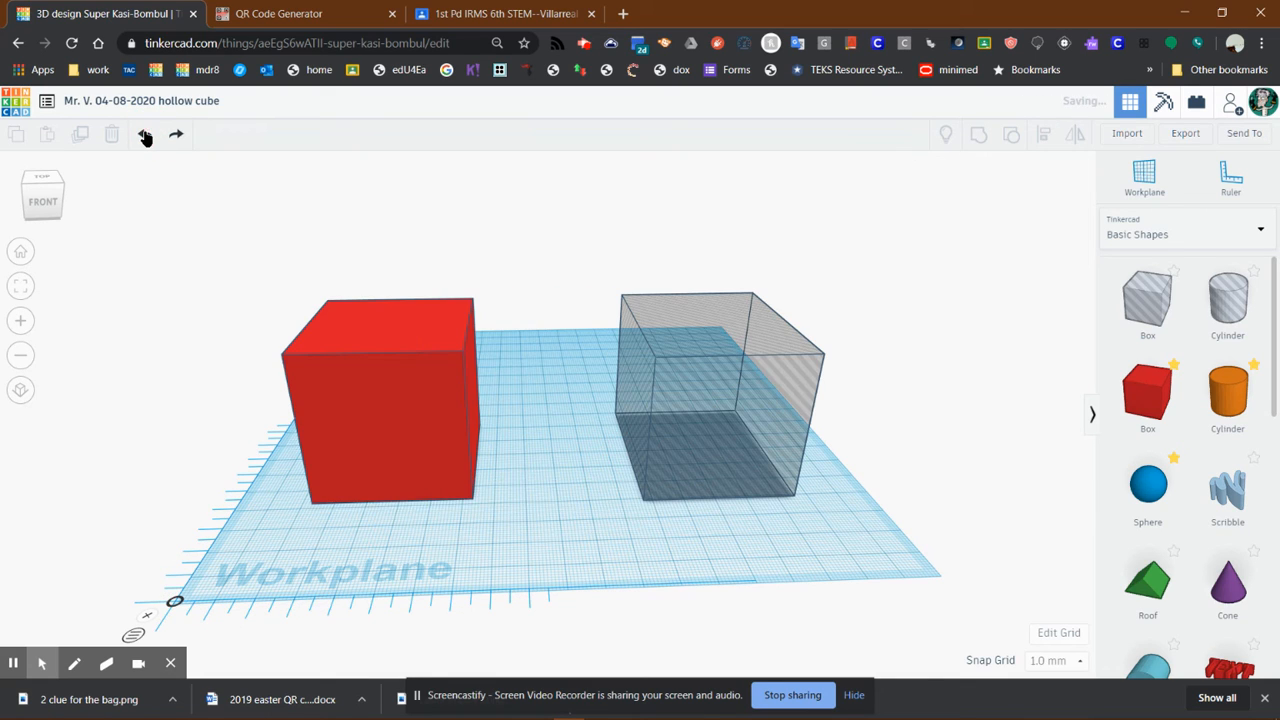
{"action": "left_click", "coordinate": [708, 406]}
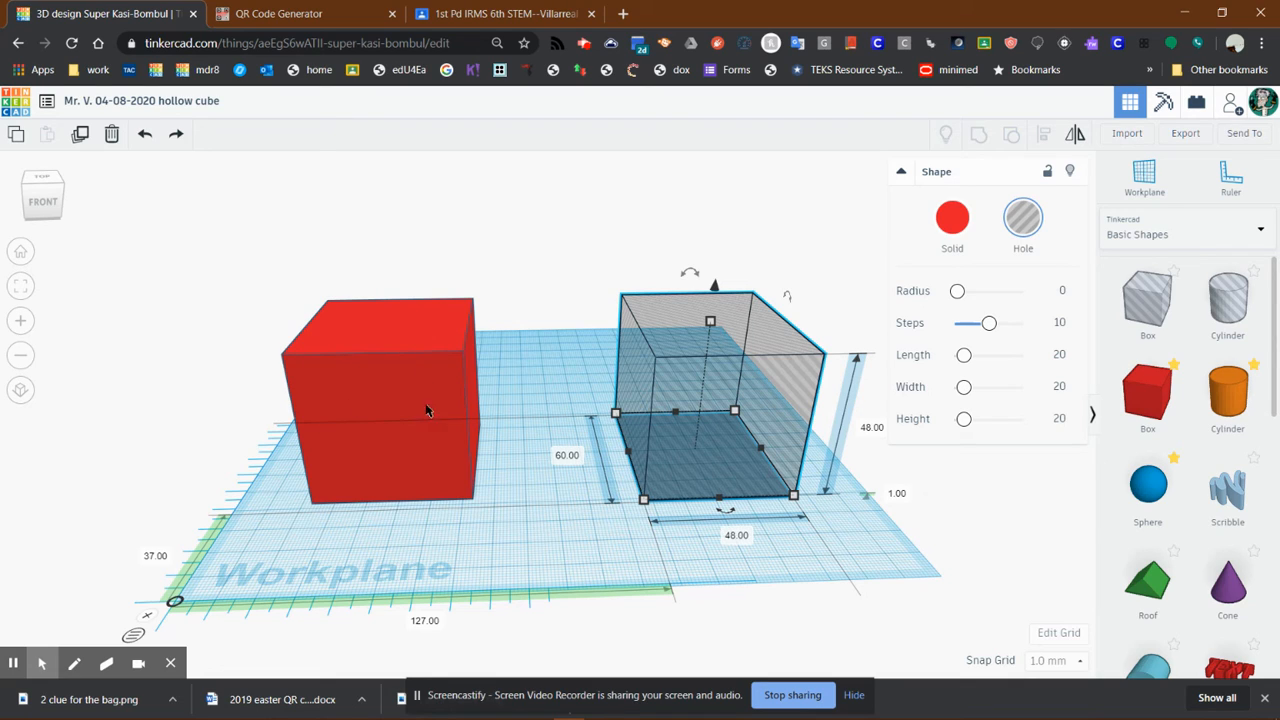
{"action": "left_click", "coordinate": [540, 385]}
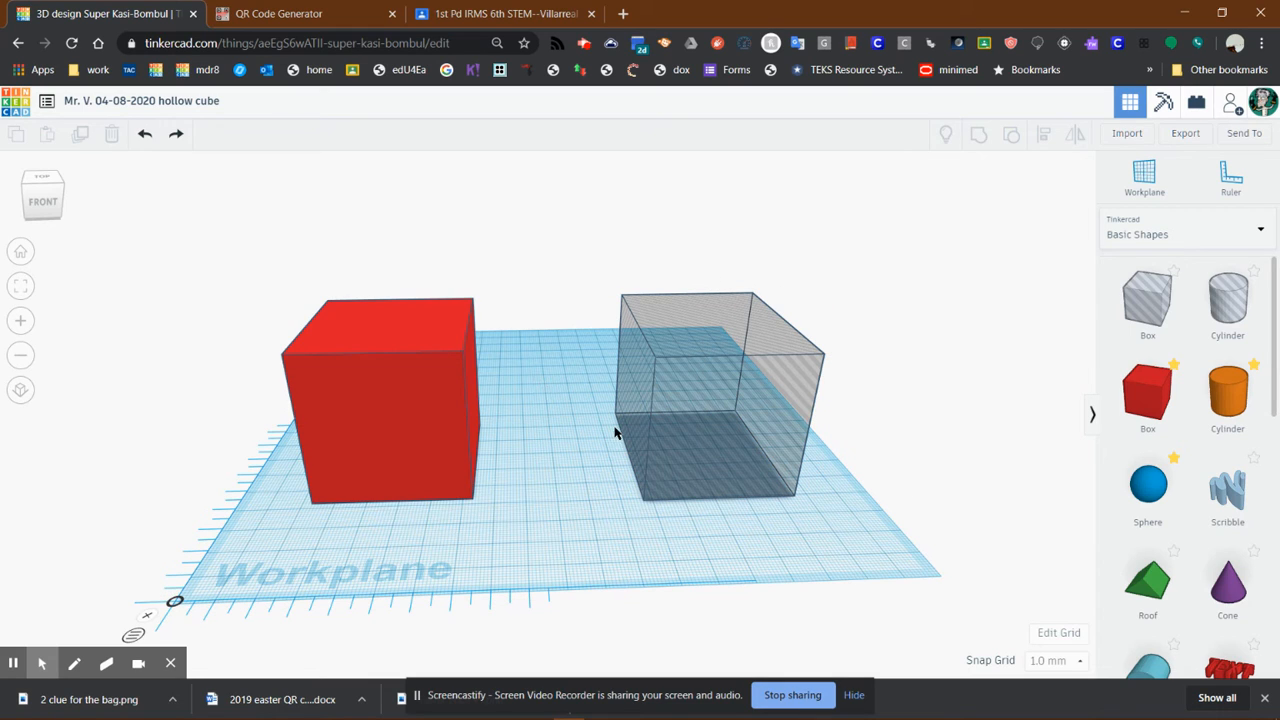
- Duplicate the hole box and rotate the copy 90° about the vertical axis so its 60 mm length runs left to right
{"action": "left_click", "coordinate": [726, 401]}
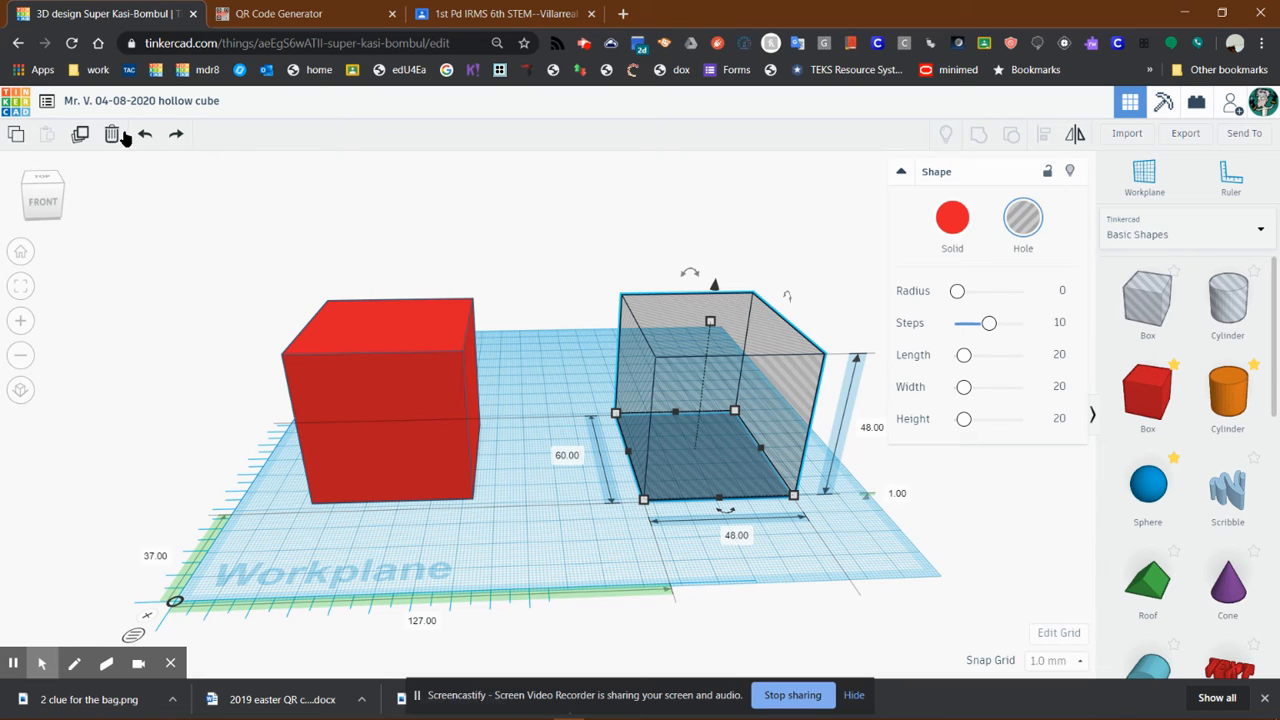
{"action": "left_click", "coordinate": [81, 135]}
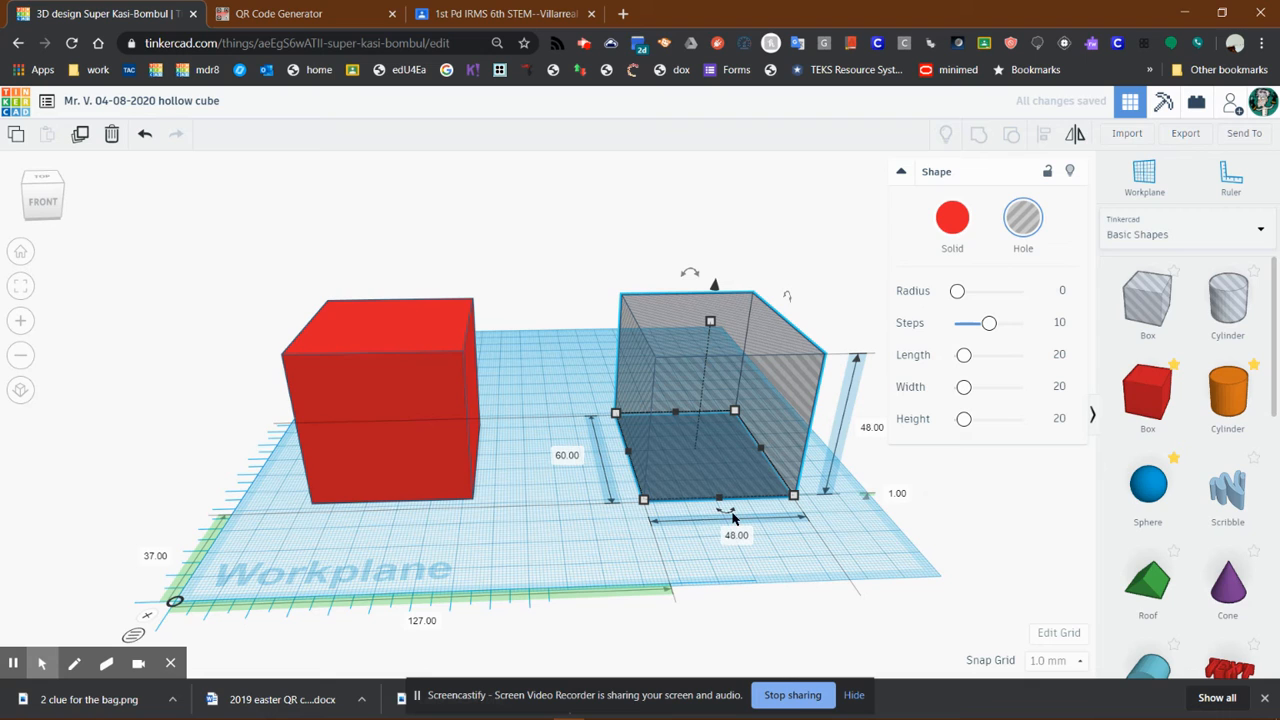
{"action": "left_click_drag", "start_coordinate": [724, 512], "coordinate": [616, 460]}
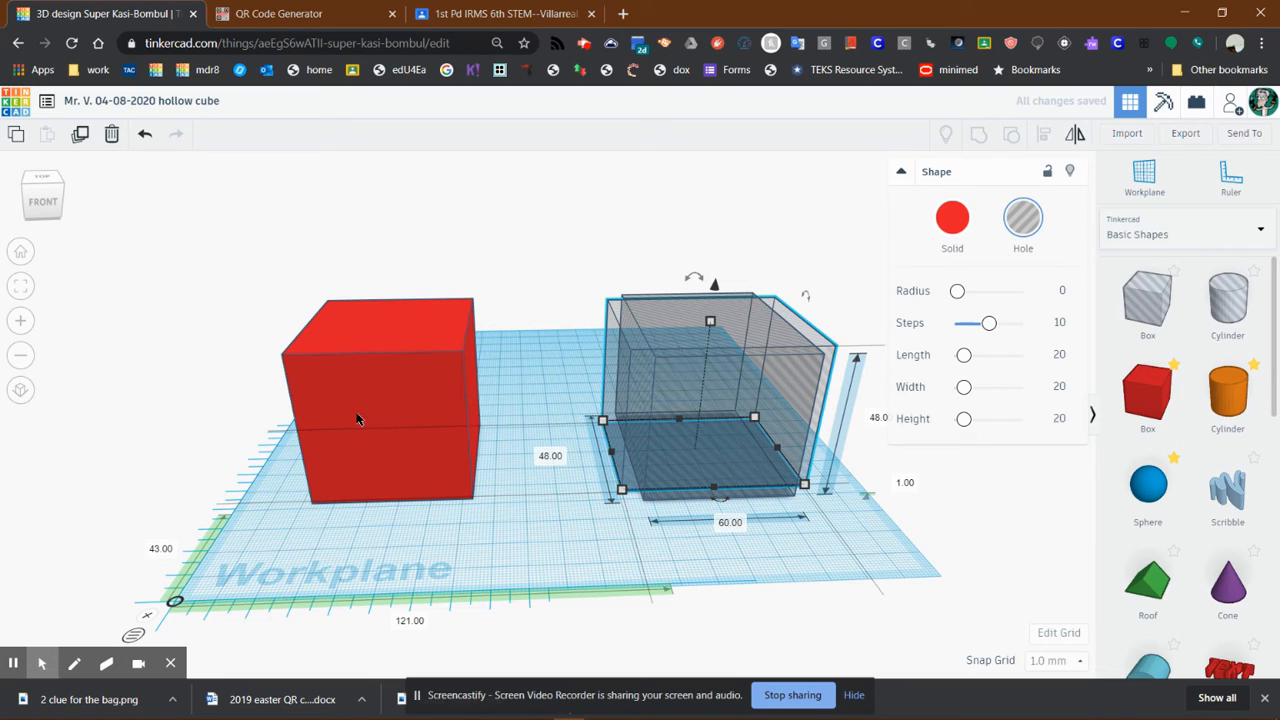
{"action": "left_click", "coordinate": [534, 382]}
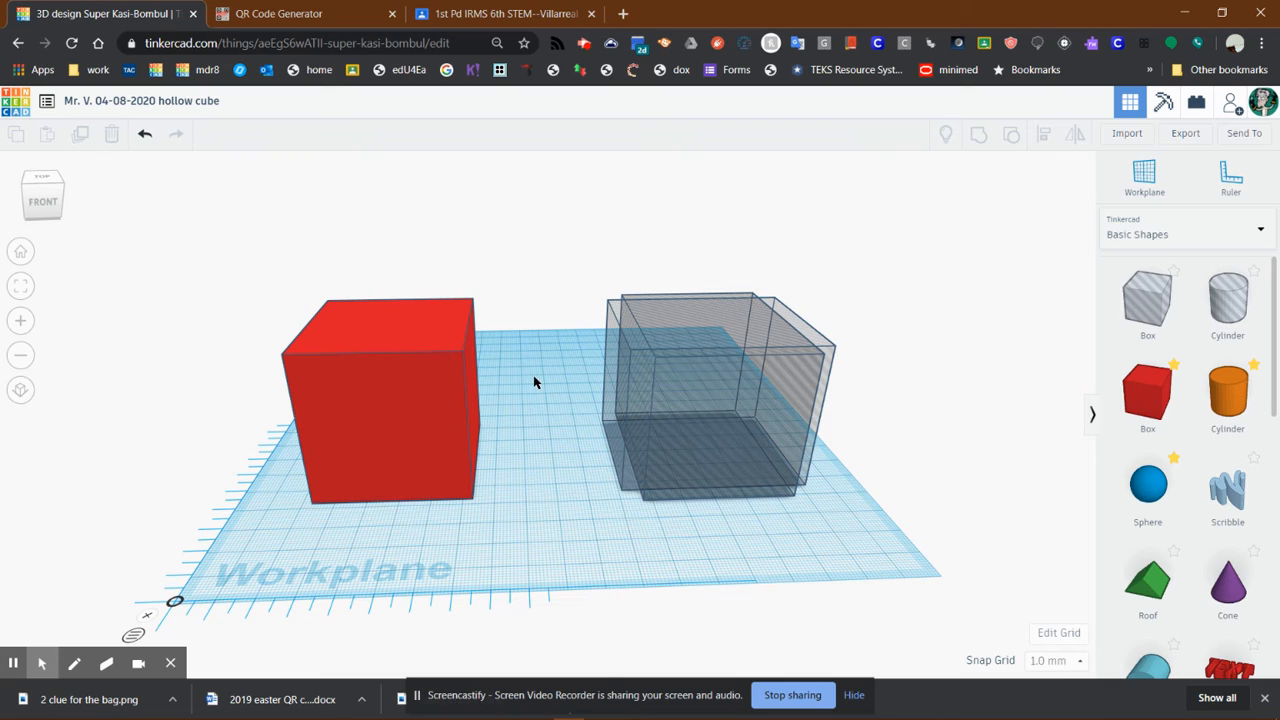
- Undo the hole box's duplication and rotation and the front-to-back centring, and redo them all
{"action": "left_click", "coordinate": [808, 335]}
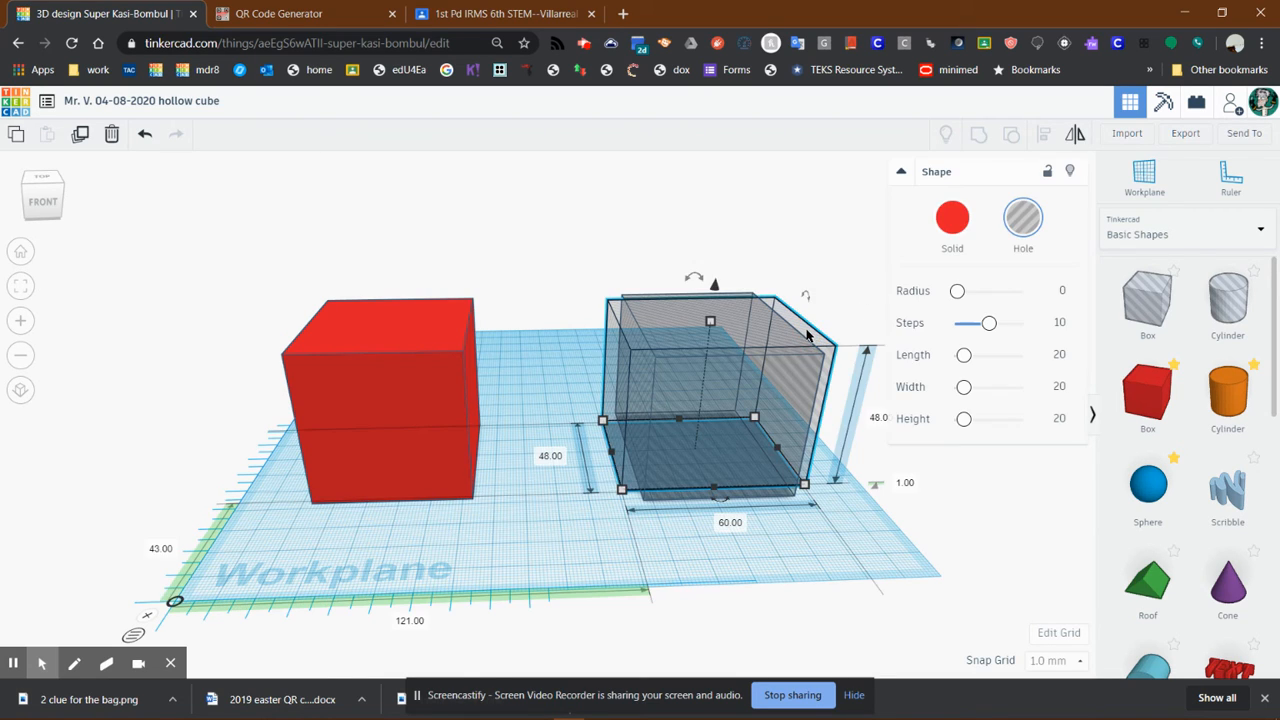
{"action": "left_click", "coordinate": [141, 139]}
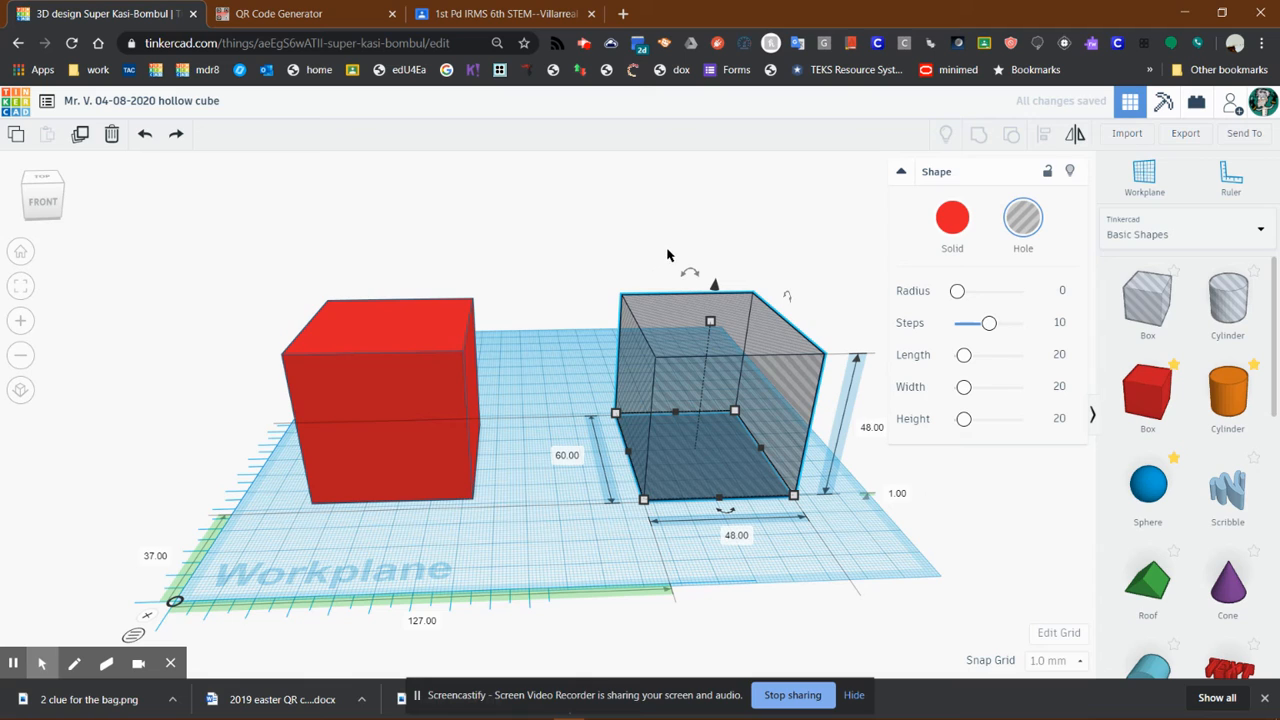
{"action": "left_click", "coordinate": [147, 137]}
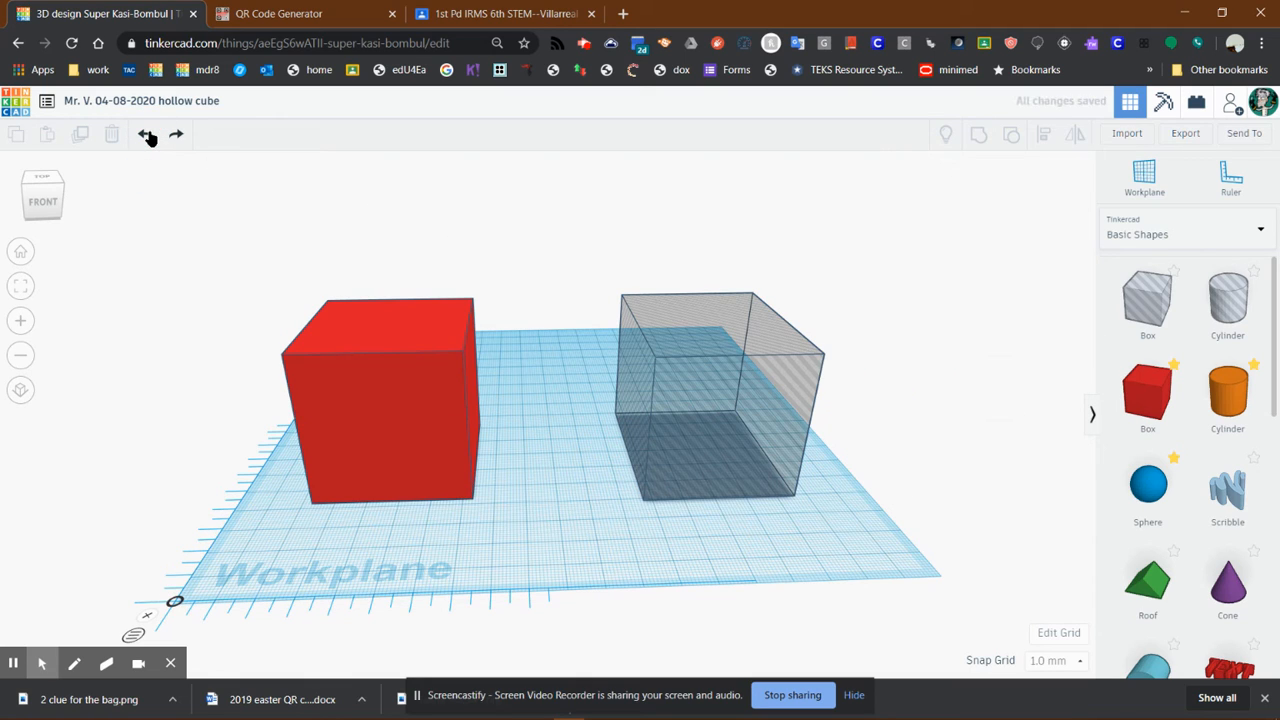
{"action": "left_click", "coordinate": [146, 136]}
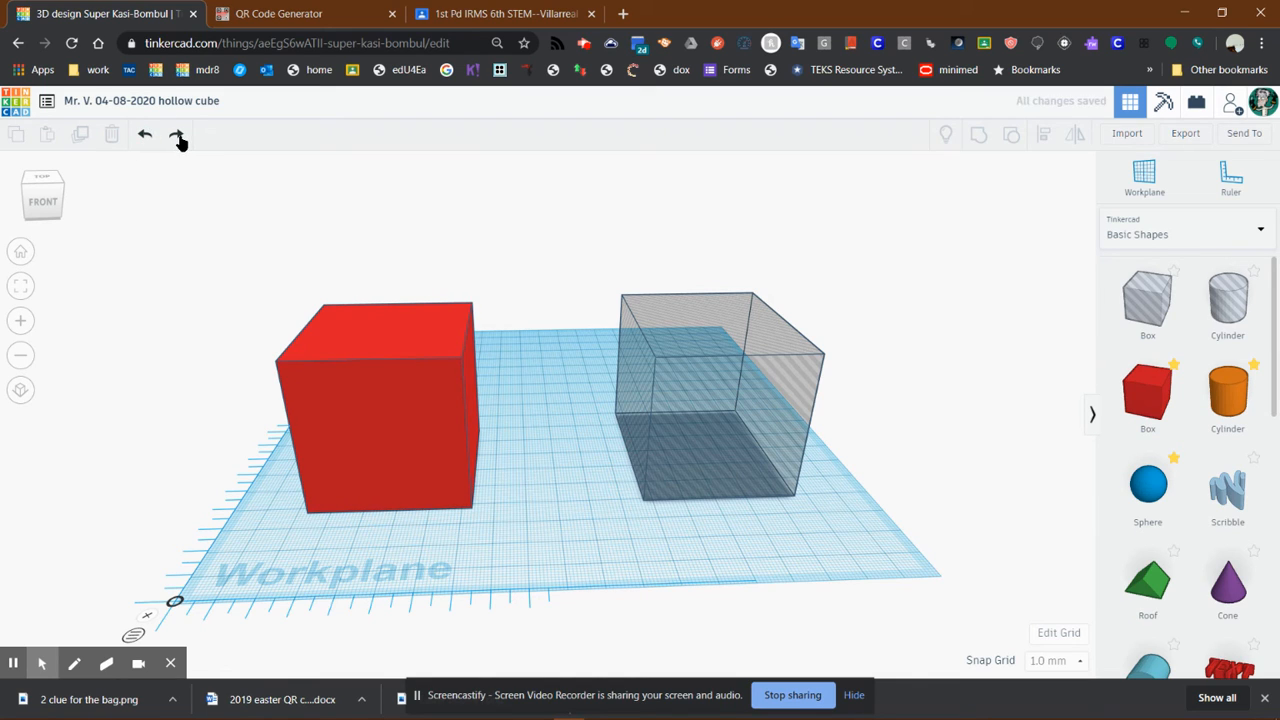
{"action": "left_click", "coordinate": [177, 137]}
{"action": "left_click", "coordinate": [177, 137]}
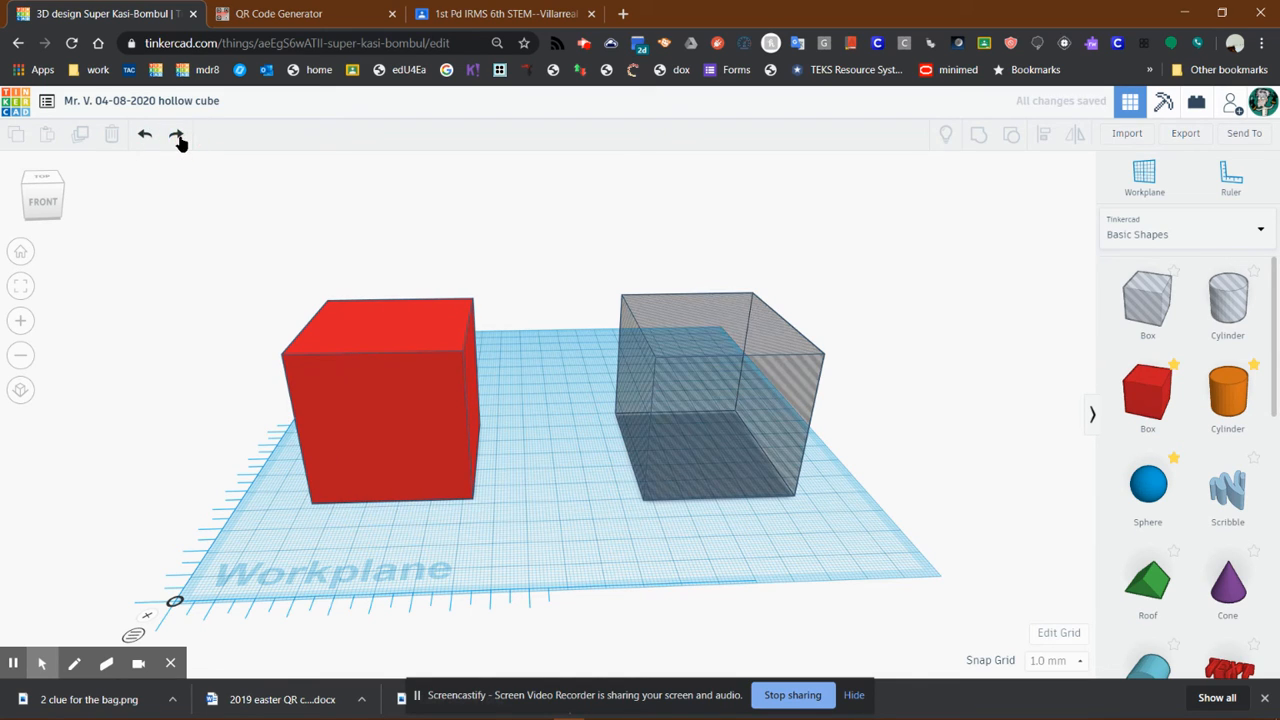
{"action": "left_click", "coordinate": [177, 137]}
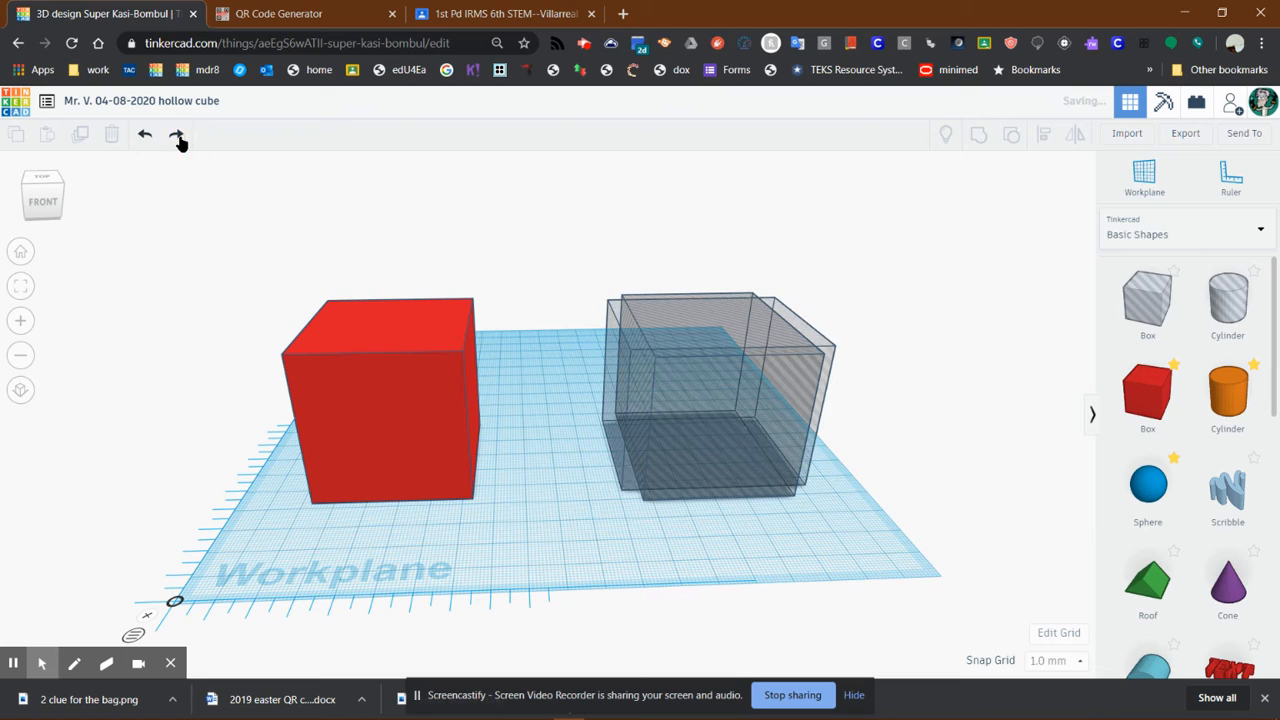
- Duplicate the rotated hole box and rotate the copy 90° about the front-to-back axis so its 60 mm length stands upright
{"action": "left_click", "coordinate": [792, 323]}
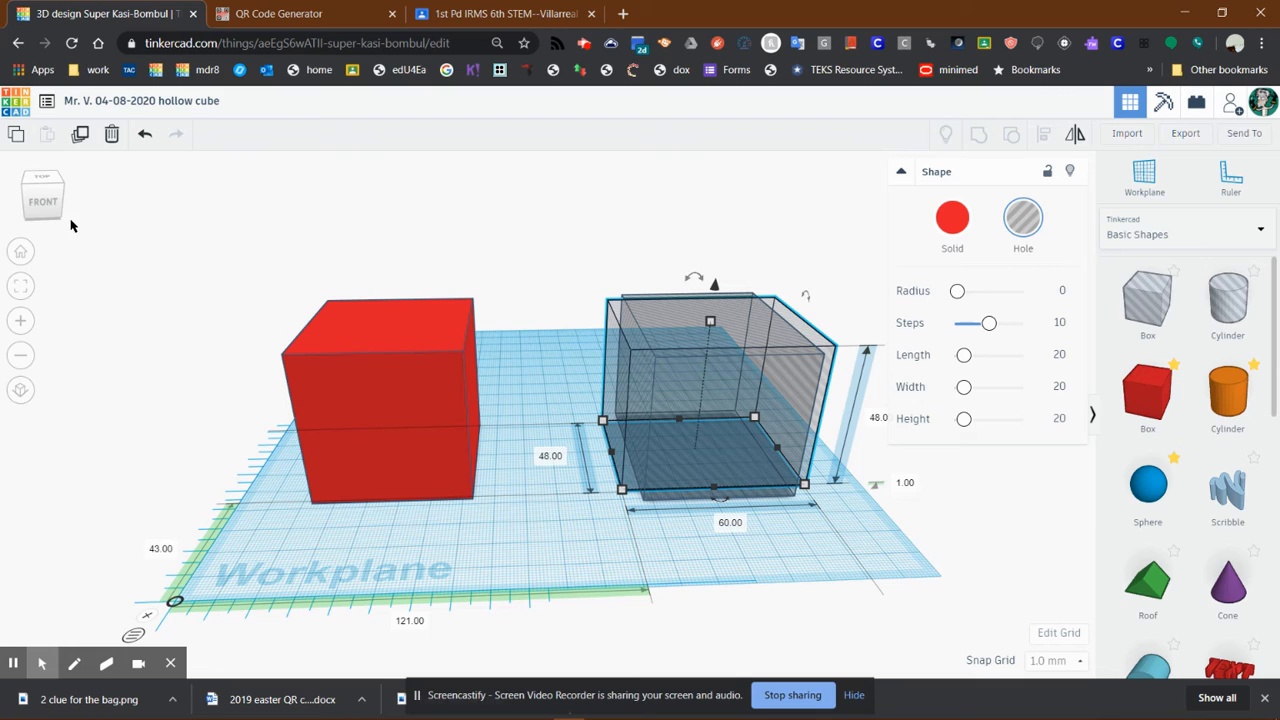
{"action": "left_click", "coordinate": [82, 136]}
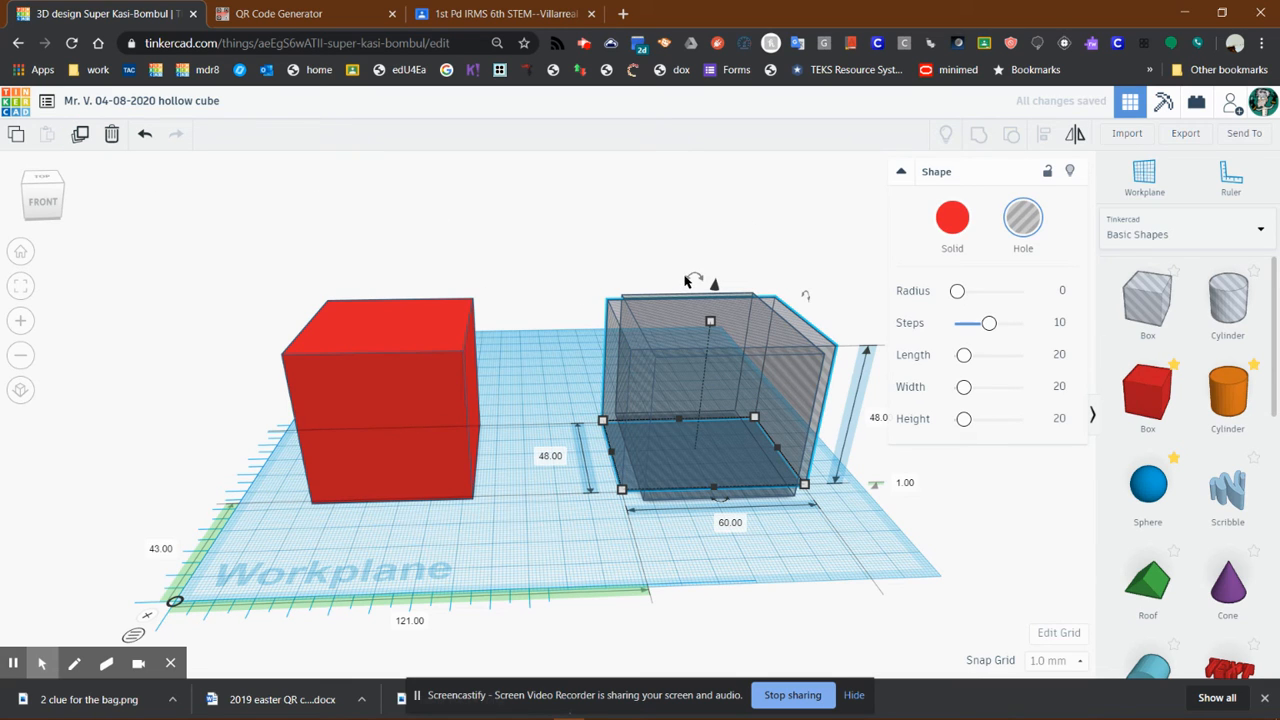
{"action": "left_click_drag", "start_coordinate": [686, 281], "coordinate": [756, 358]}
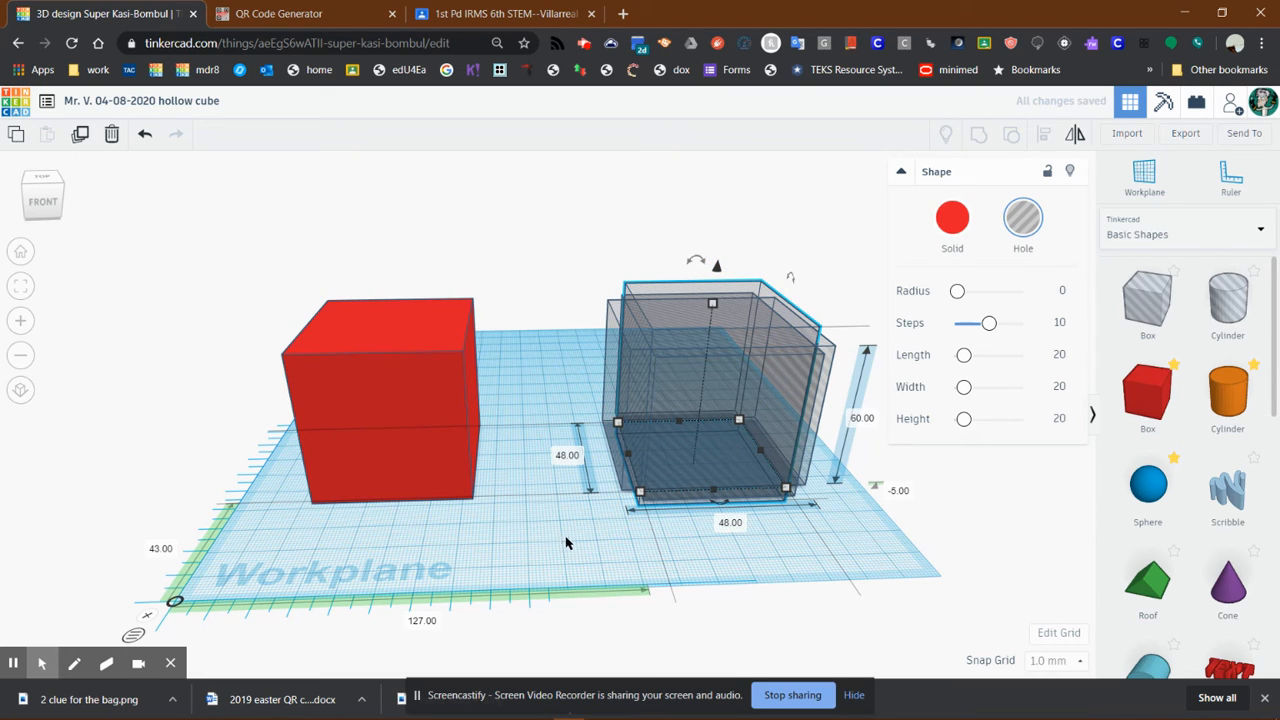
- Select all three overlapping hole boxes and group them into a single hole shape
{"action": "right_click_drag", "start_coordinate": [566, 543], "coordinate": [508, 517]}
{"action": "left_click", "coordinate": [649, 311]}
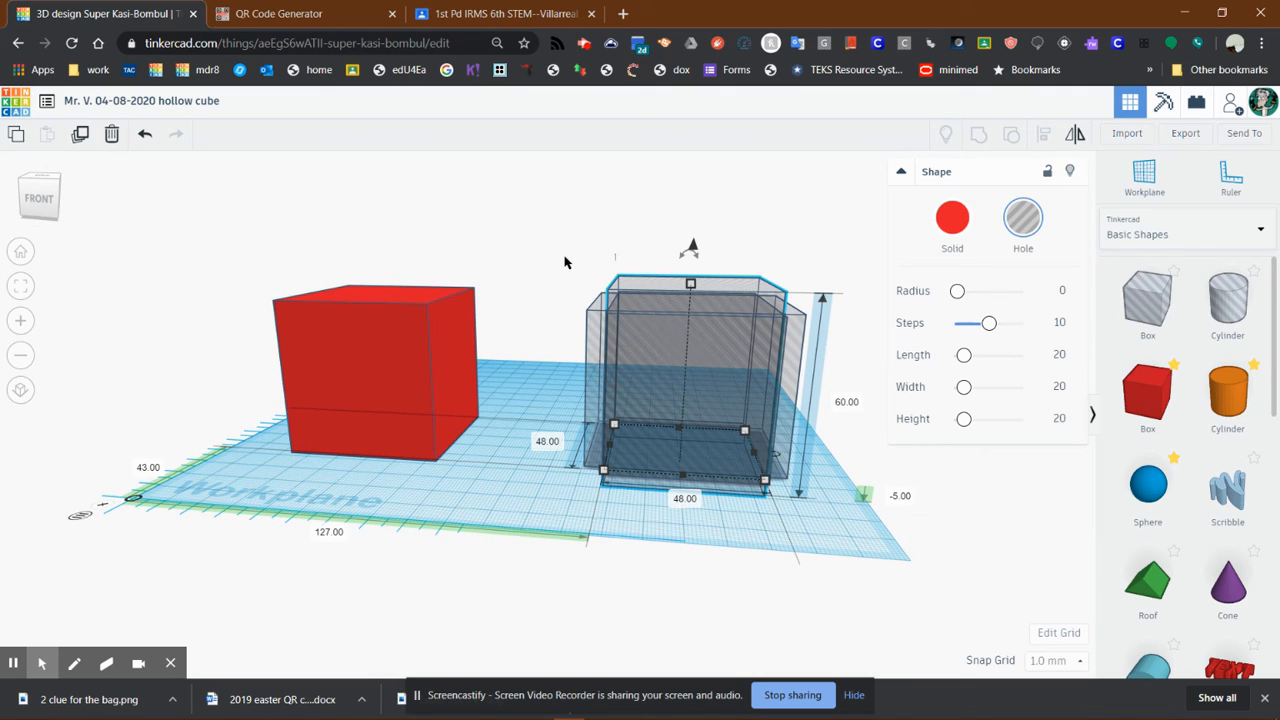
{"action": "left_click_drag", "start_coordinate": [569, 256], "coordinate": [838, 528]}
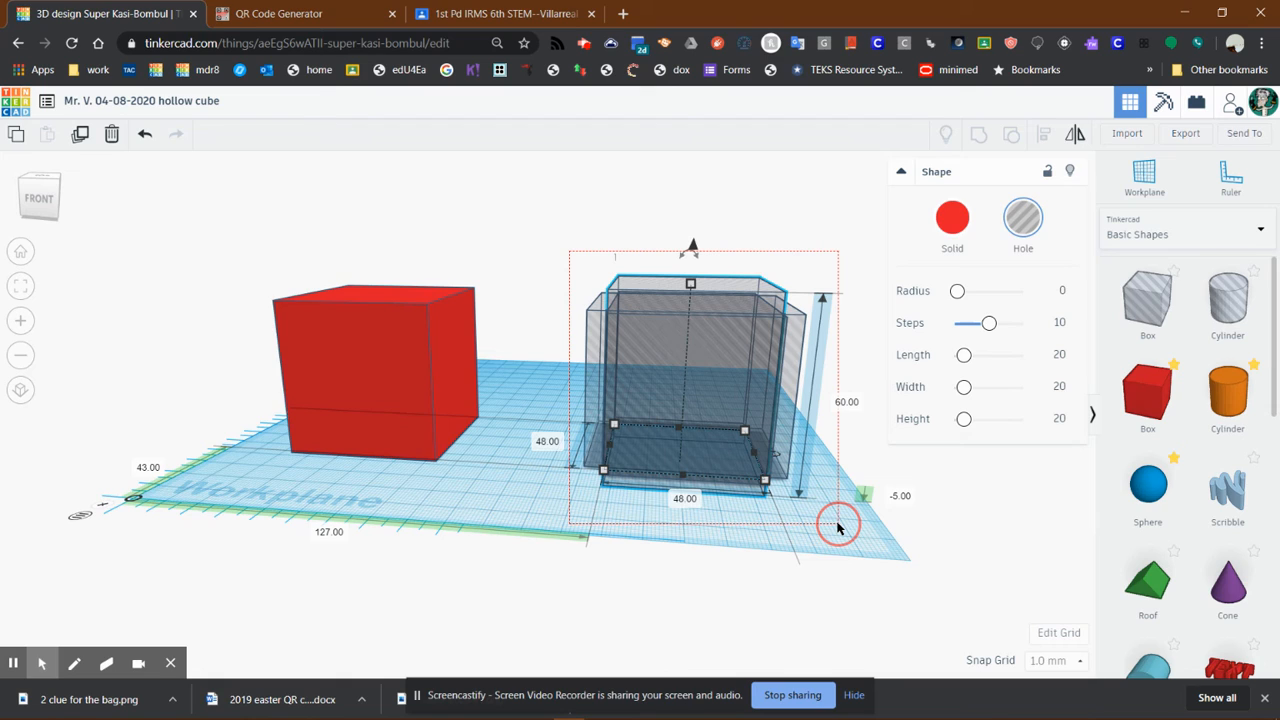
{"action": "left_click_drag", "start_coordinate": [838, 527], "coordinate": [840, 526]}
{"action": "left_click_drag", "start_coordinate": [840, 525], "coordinate": [840, 526]}
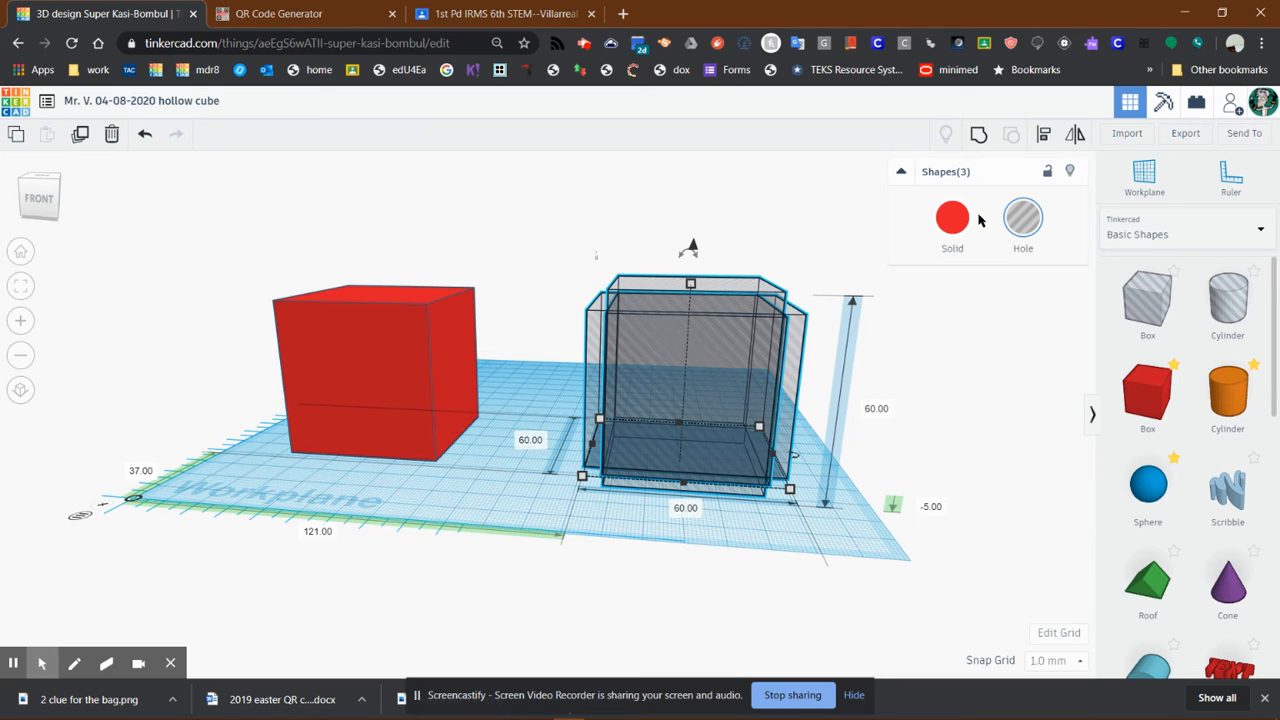
{"action": "left_click", "coordinate": [978, 136]}
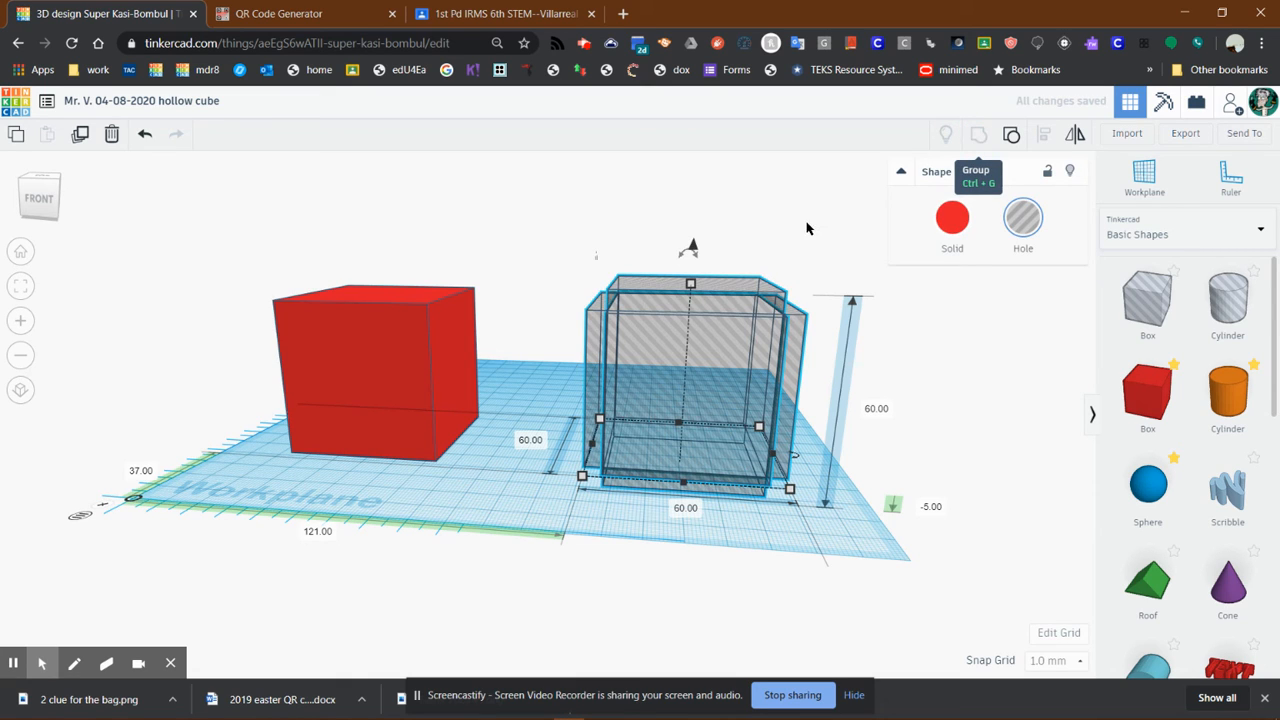
- Select the red cube together with the grouped hole shape and align their centres left to right
{"action": "left_click", "coordinate": [551, 510]}
{"action": "mouse_move", "coordinate": [585, 515]}
{"action": "right_mouse_down"}
{"action": "mouse_move", "coordinate": [617, 510]}
{"action": "mouse_move", "coordinate": [578, 514]}
{"action": "mouse_move", "coordinate": [592, 498]}
{"action": "right_mouse_up"}
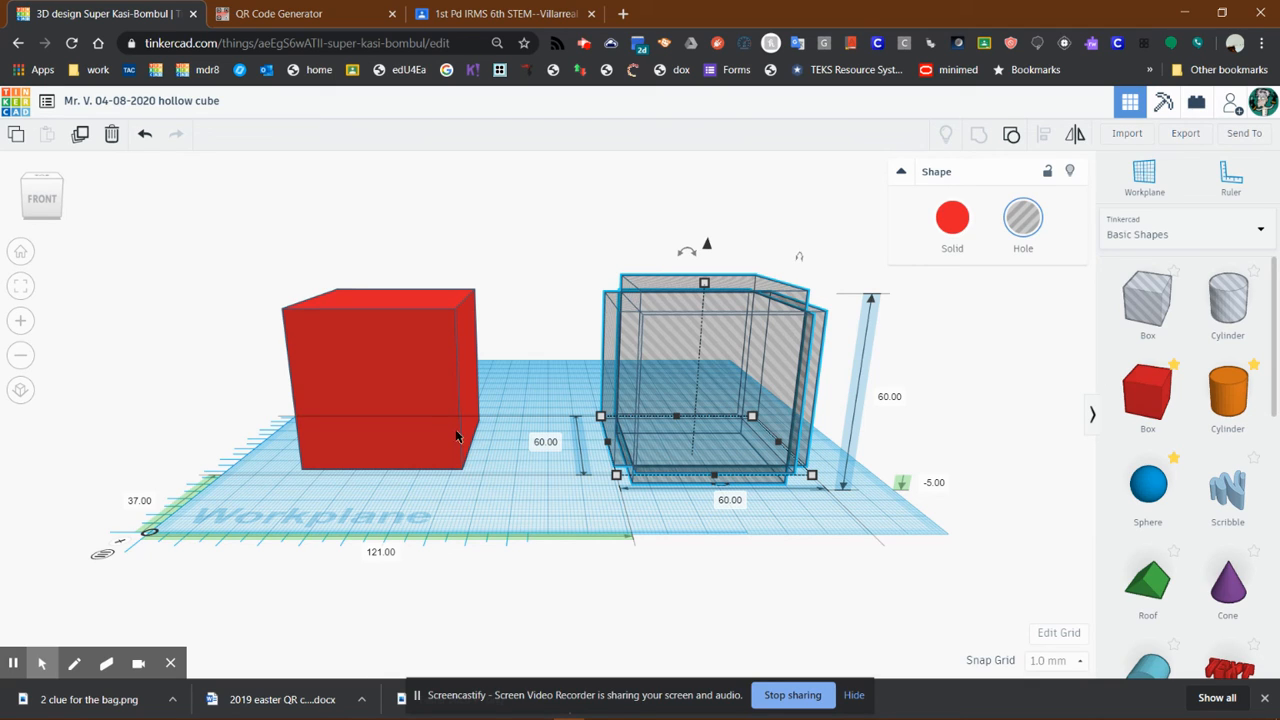
{"action": "left_click", "coordinate": [385, 387]}
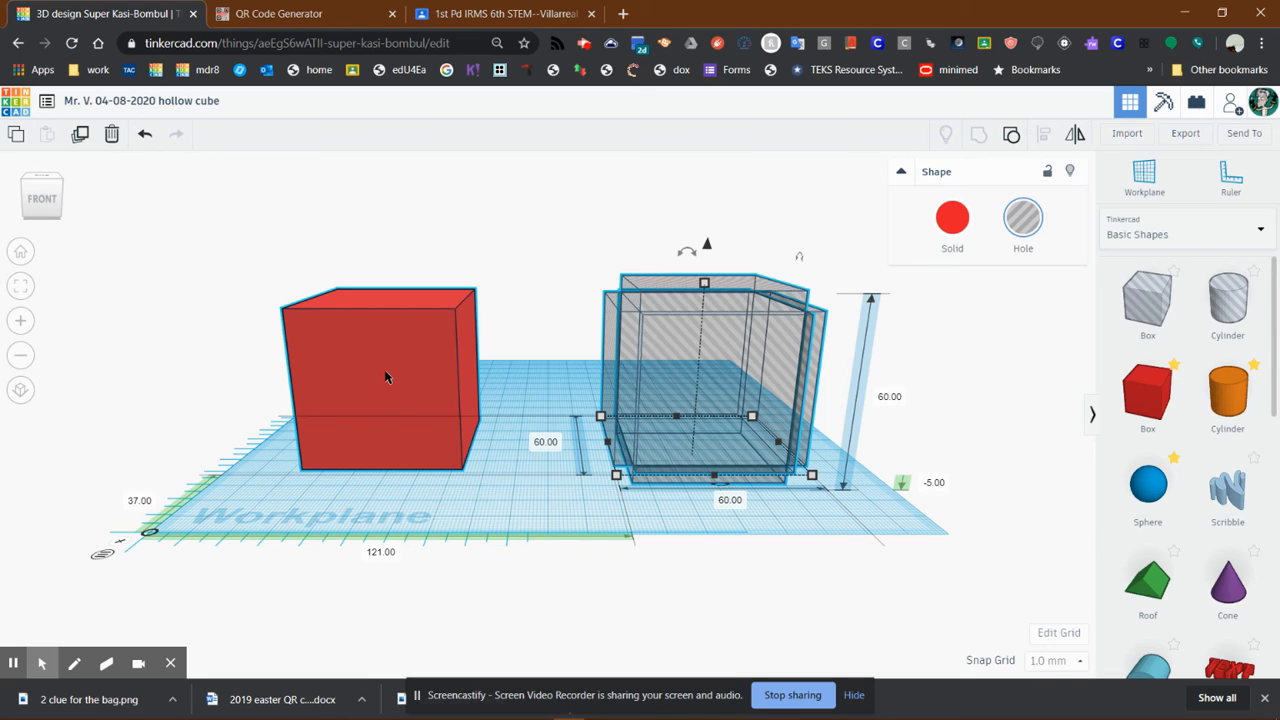
{"action": "left_click", "coordinate": [385, 377], "text": "shift"}
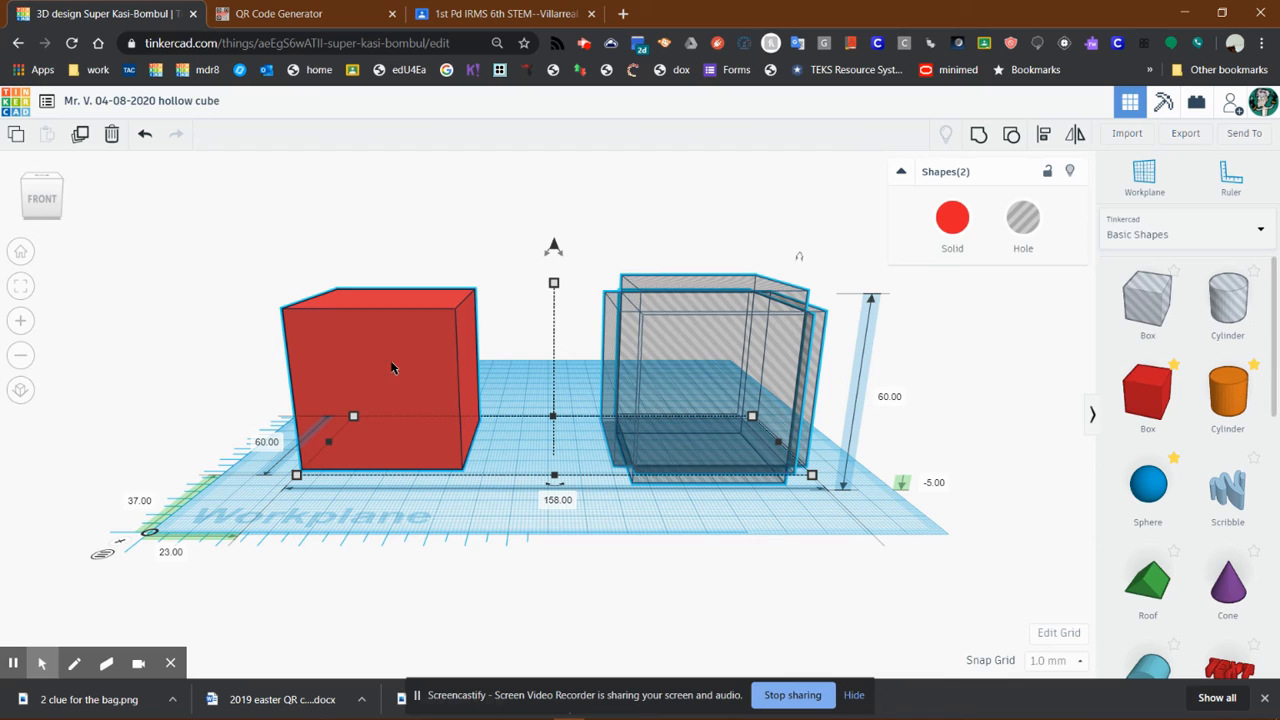
{"action": "left_click", "coordinate": [1044, 137]}
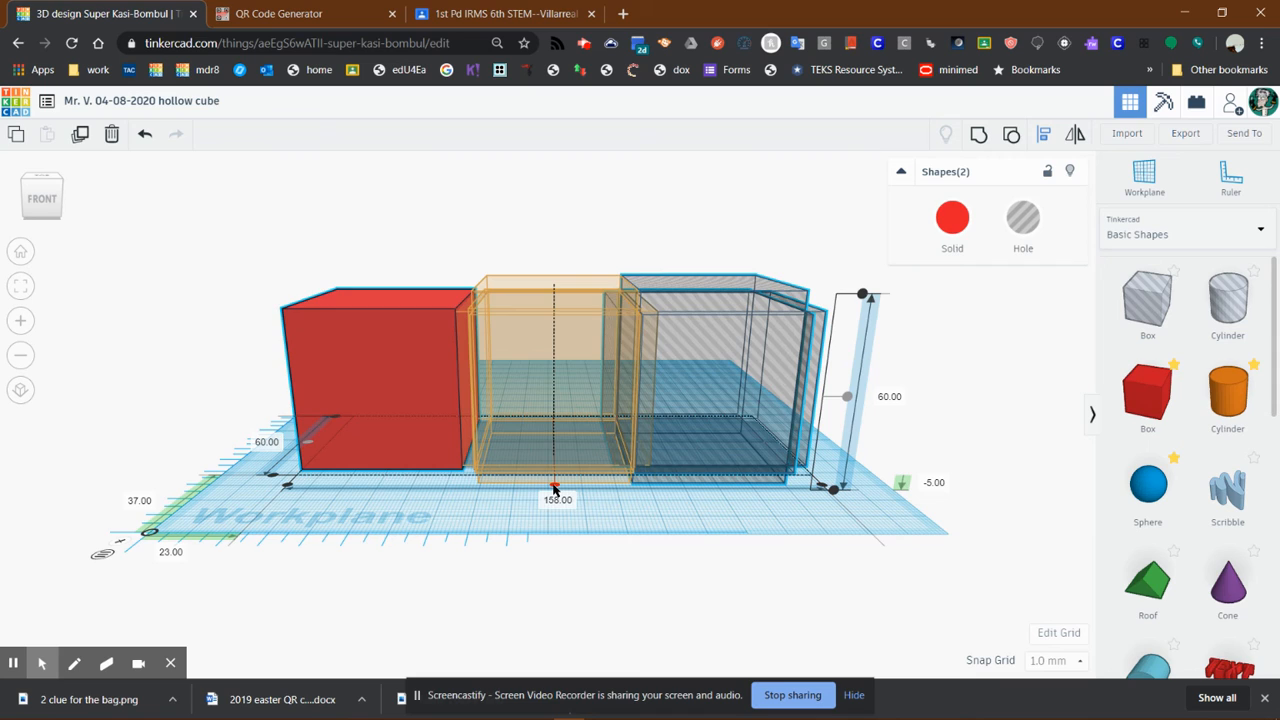
{"action": "left_click", "coordinate": [555, 487]}
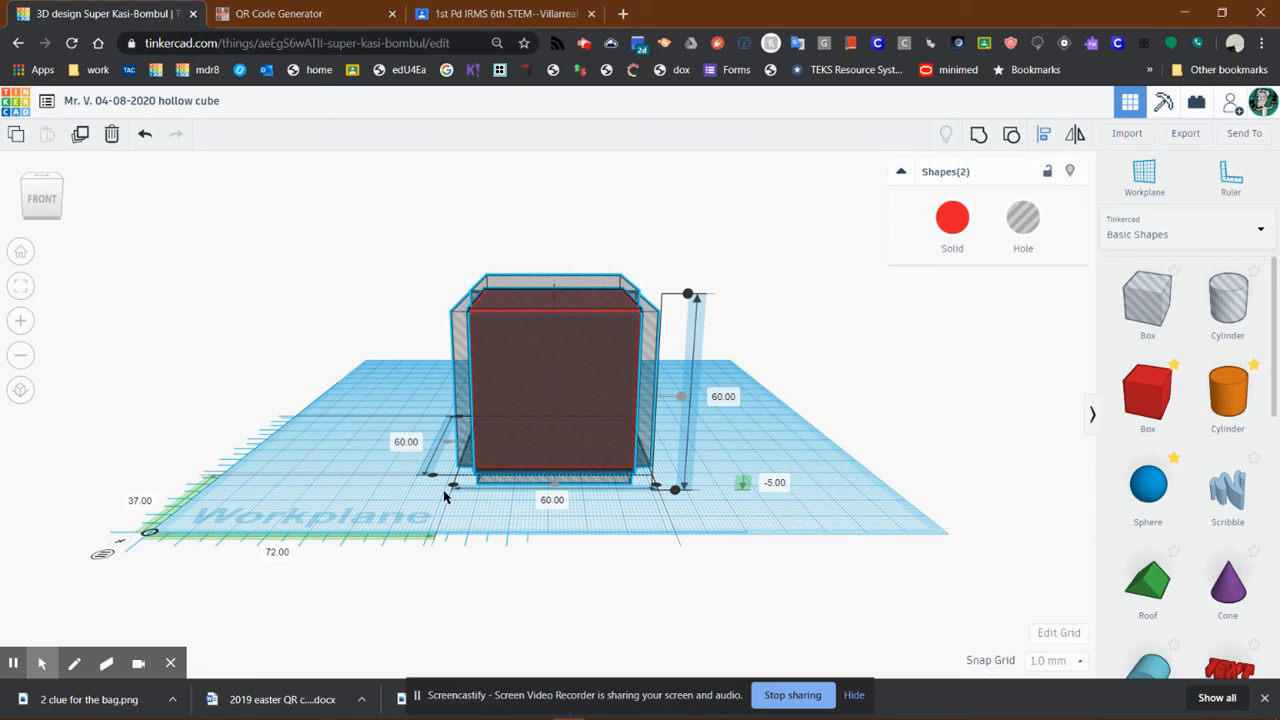
- Group the red cube with the hole shape to cut through all six faces, and inspect the resulting frame
{"action": "right_click_drag", "start_coordinate": [464, 494], "coordinate": [434, 497]}
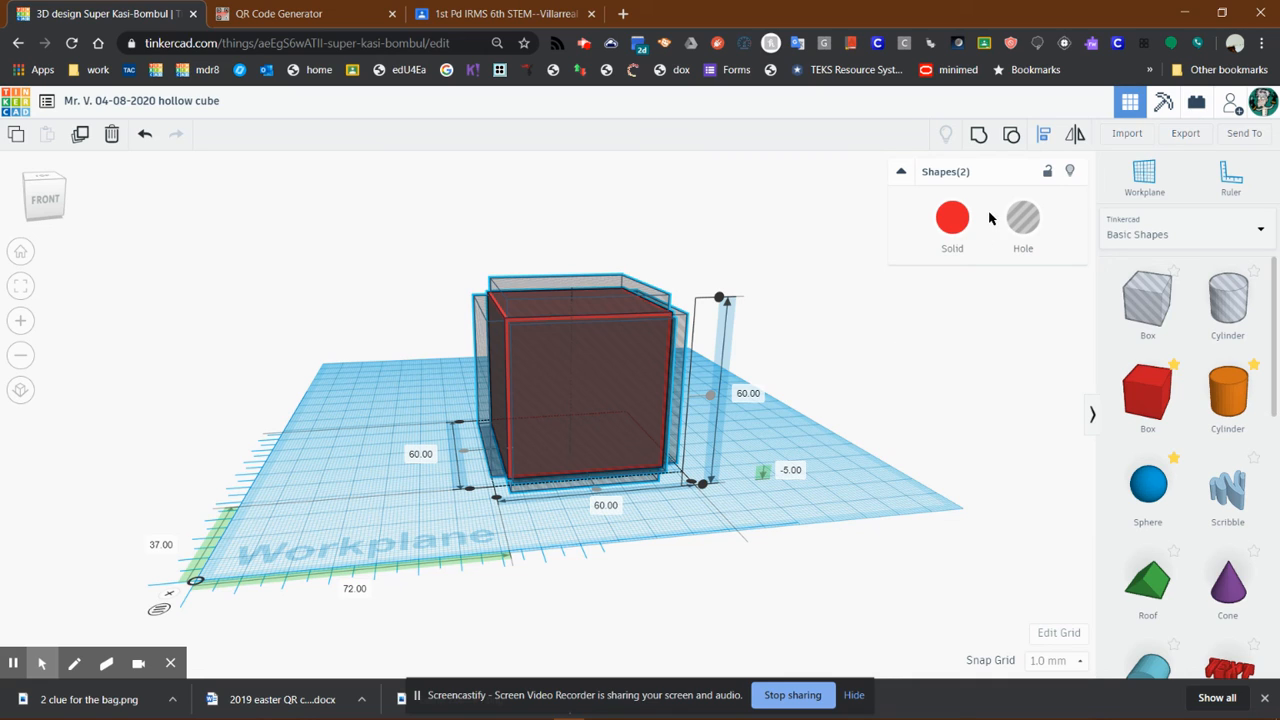
{"action": "left_click", "coordinate": [978, 136]}
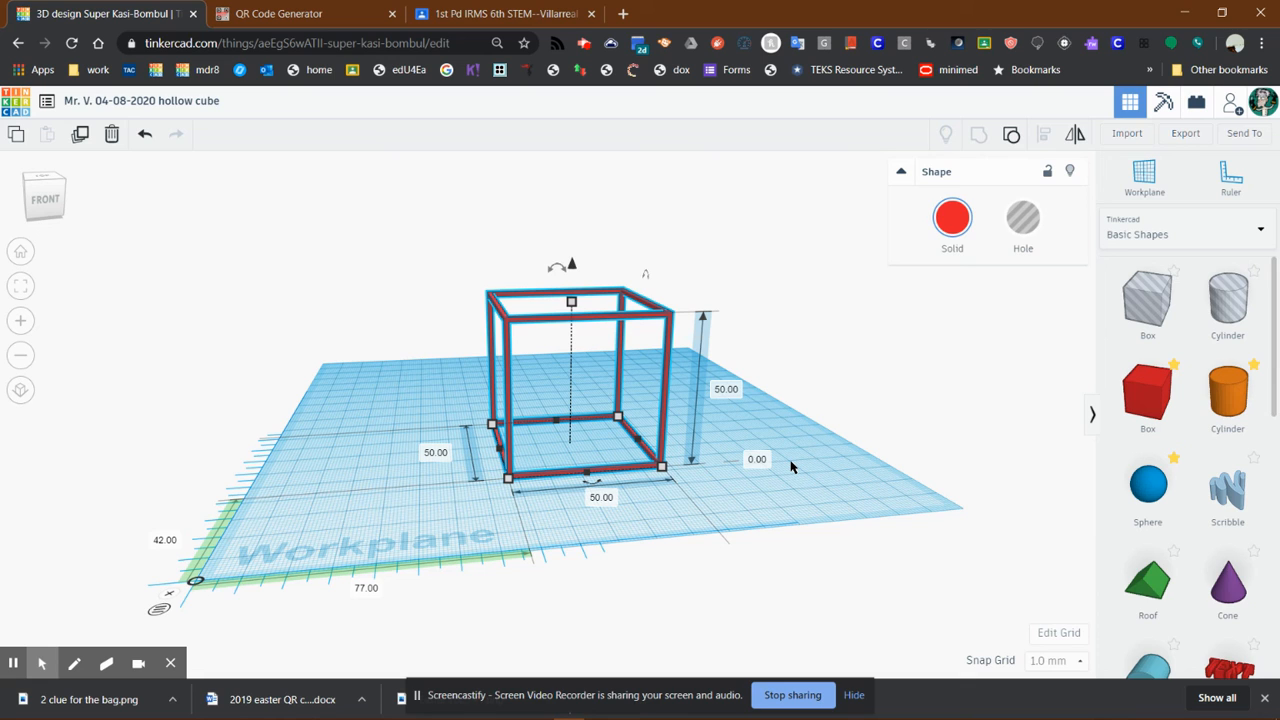
{"action": "right_click_drag", "start_coordinate": [790, 466], "coordinate": [737, 469]}
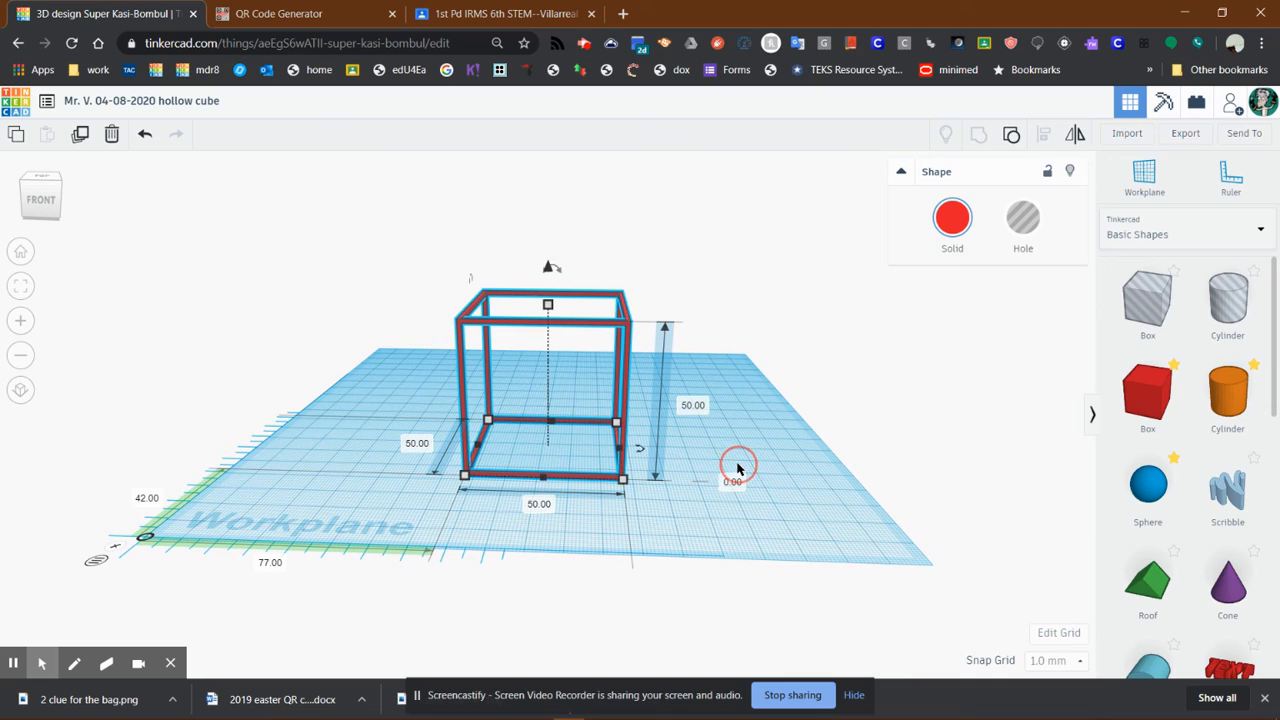